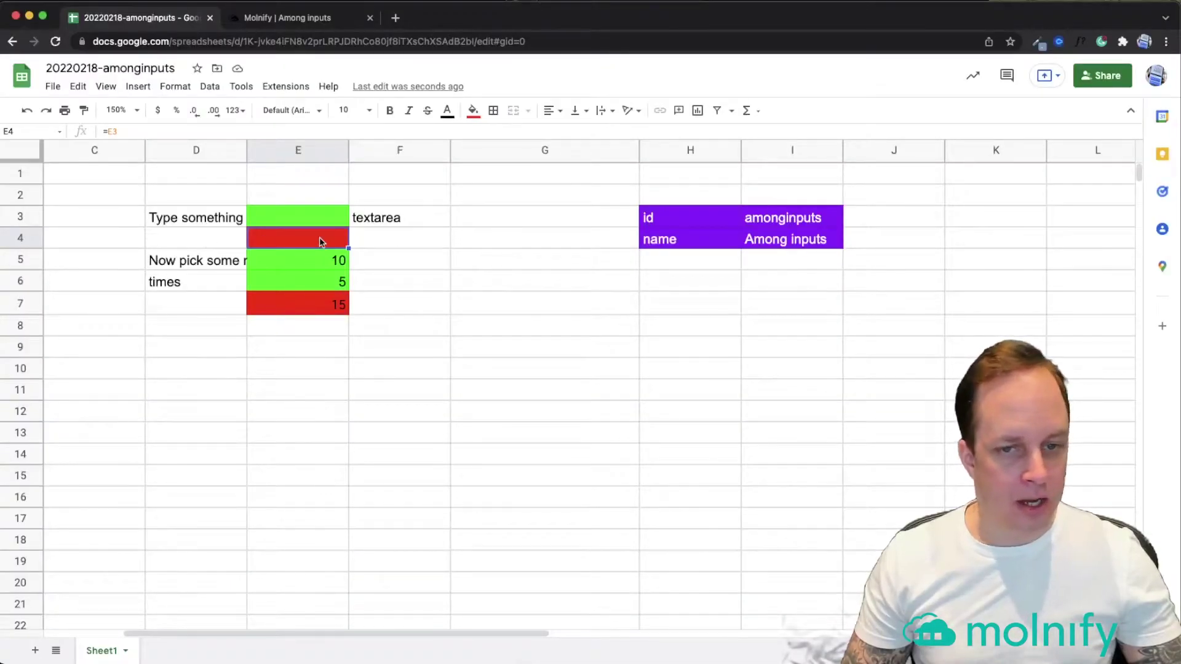
# Examine the purple id and name block, the green input cells and the red output cells on the sheet
pyautogui.click(551, 288)
pyautogui.moveTo(672, 213); pyautogui.dragTo(811, 244)
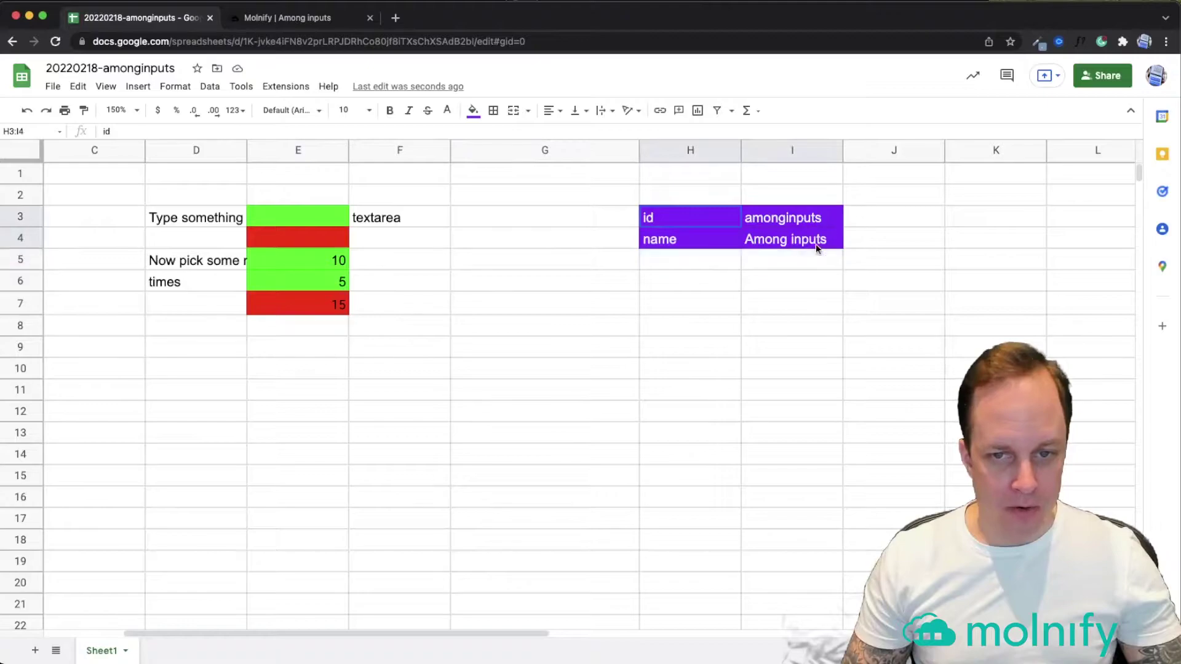
pyautogui.click(290, 212)
pyautogui.moveTo(285, 263); pyautogui.dragTo(284, 273)
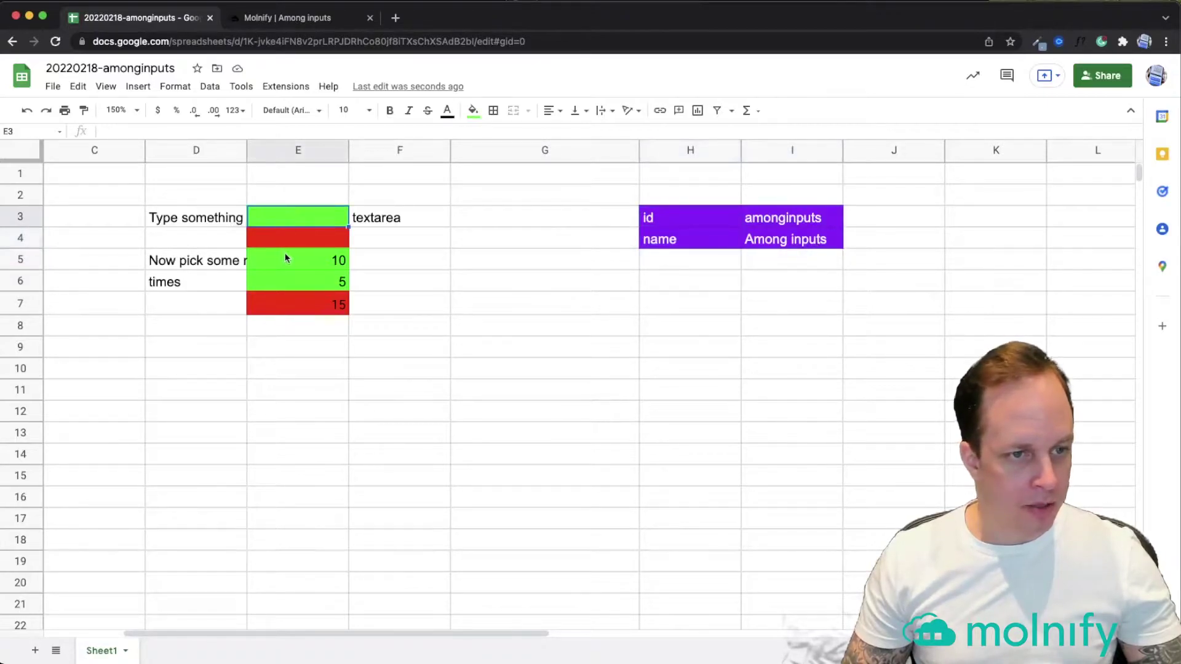
pyautogui.click(439, 265)
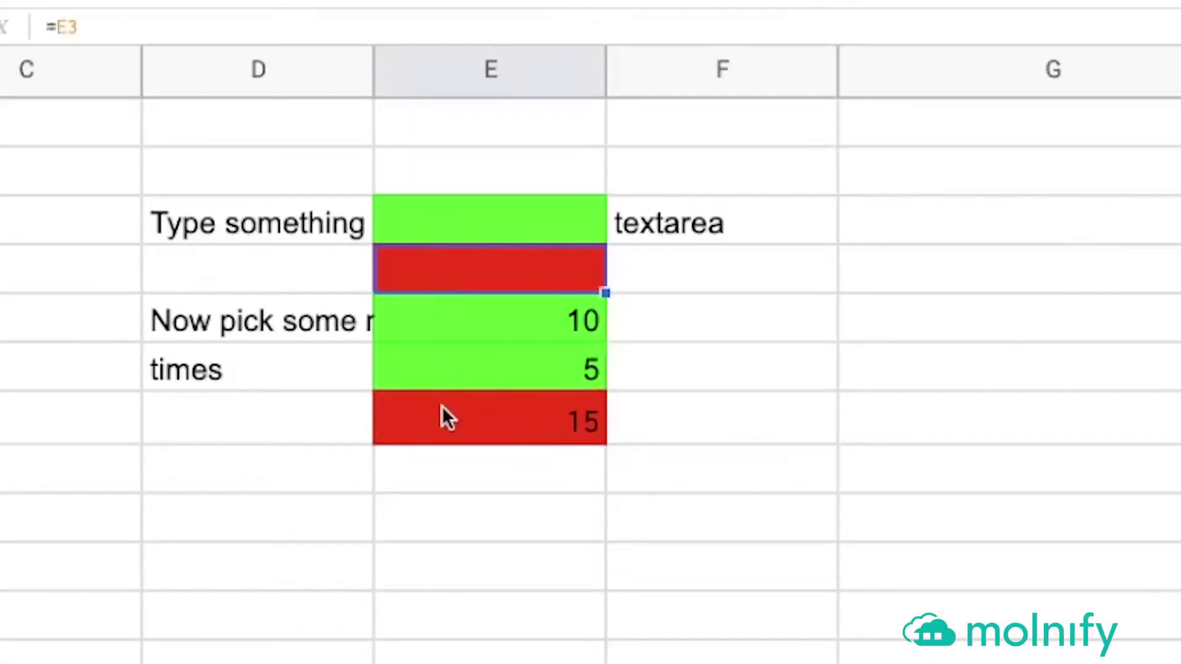
pyautogui.click(450, 430)
# Enter hello in the green text input cell E3
pyautogui.click(448, 226)
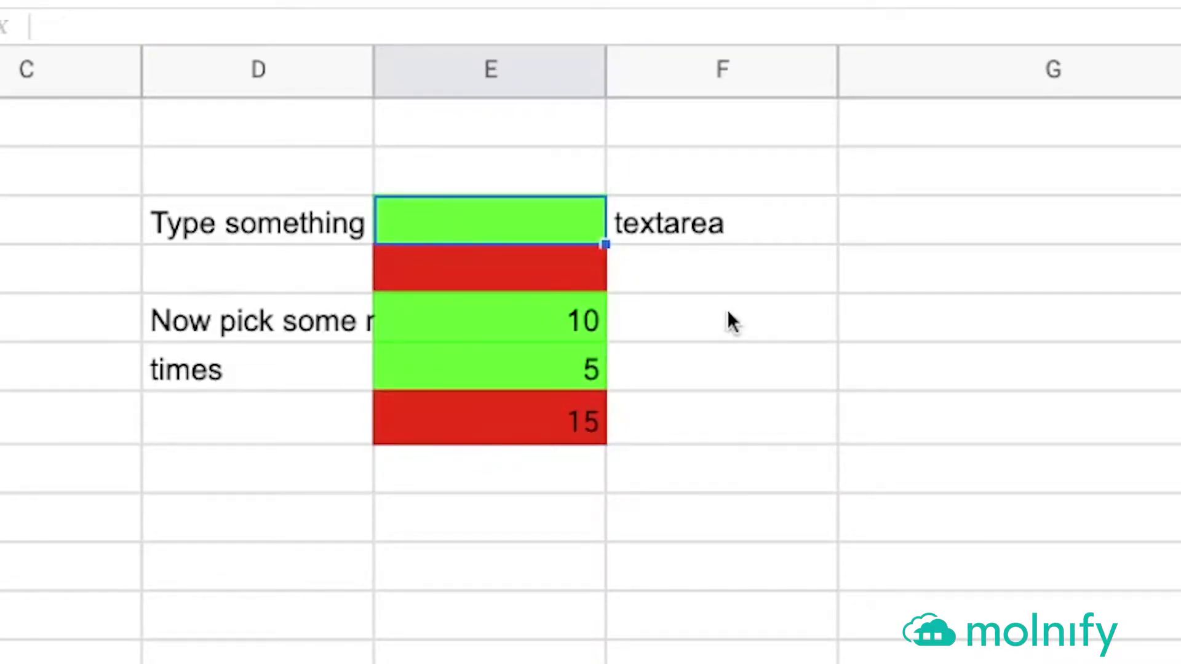
pyautogui.write('hel')
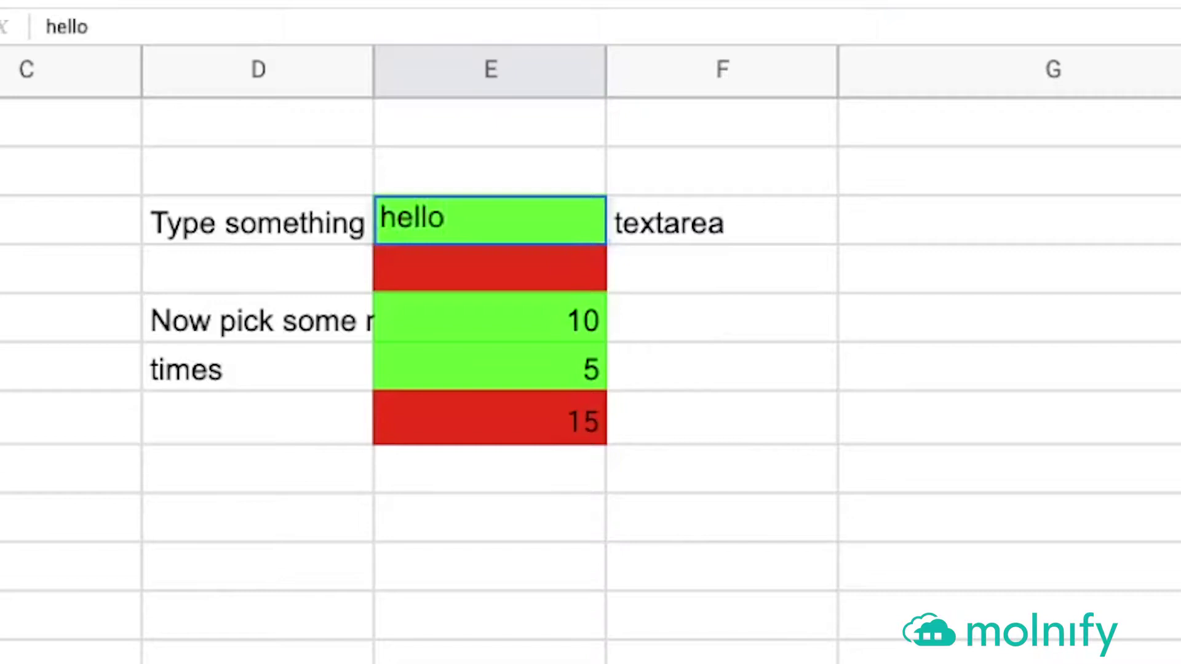
pyautogui.write('lo')
pyautogui.press('Return')
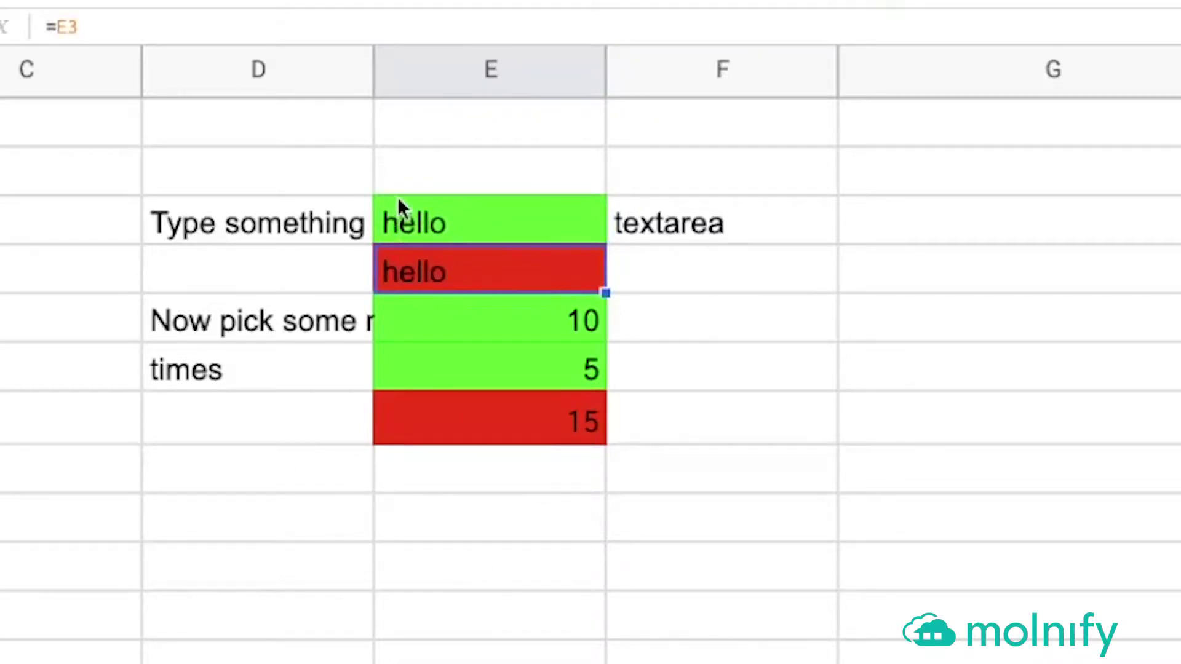
# Inspect the two number inputs in E5 and E6 and the output cell E7 below them
pyautogui.click(526, 325)
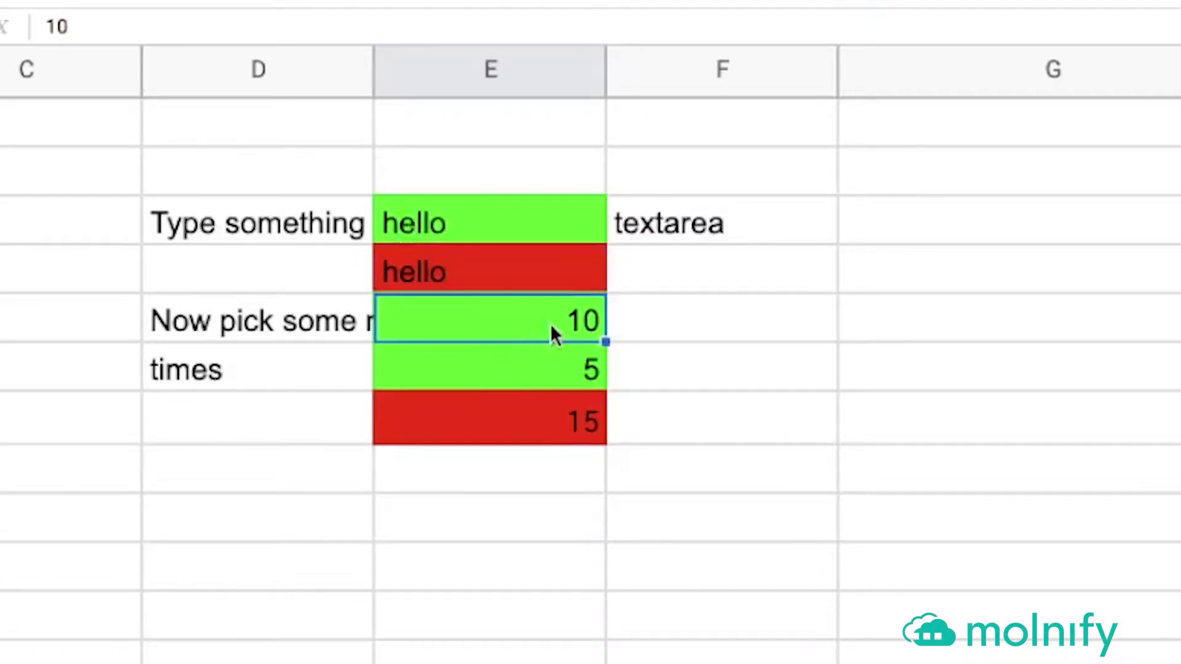
pyautogui.click(574, 379)
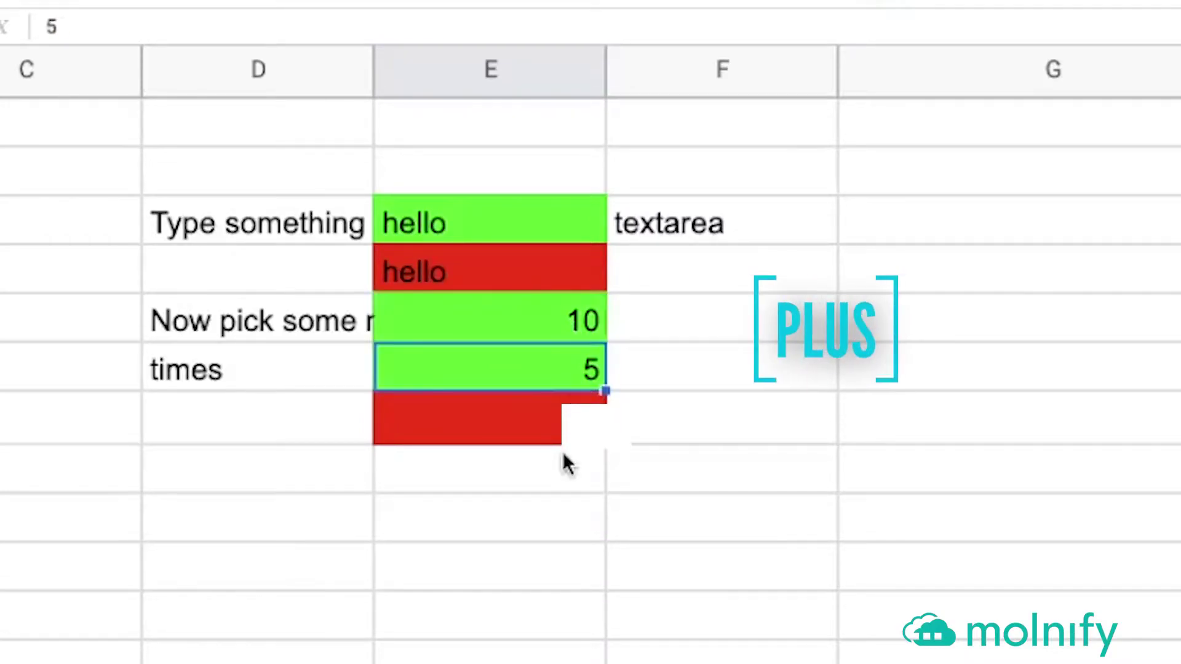
pyautogui.click(567, 414)
pyautogui.click(390, 315)
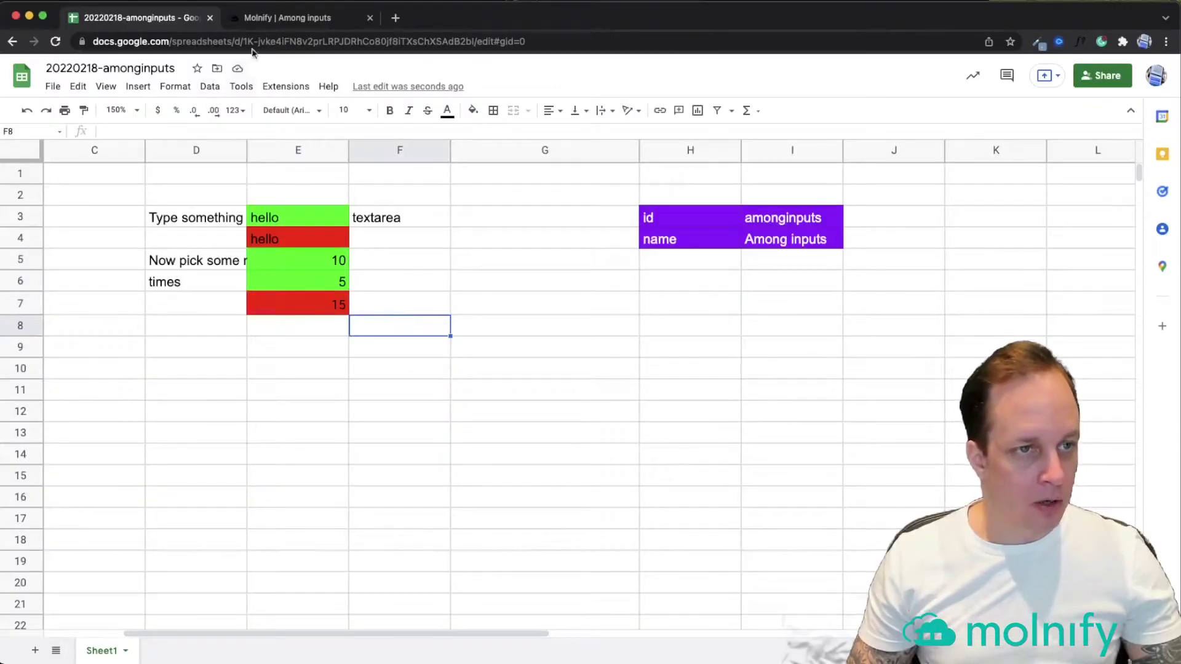
# Switch to the Molnify Among inputs app and test it with hello as the text and 20 as the first number
pyautogui.click(282, 22)
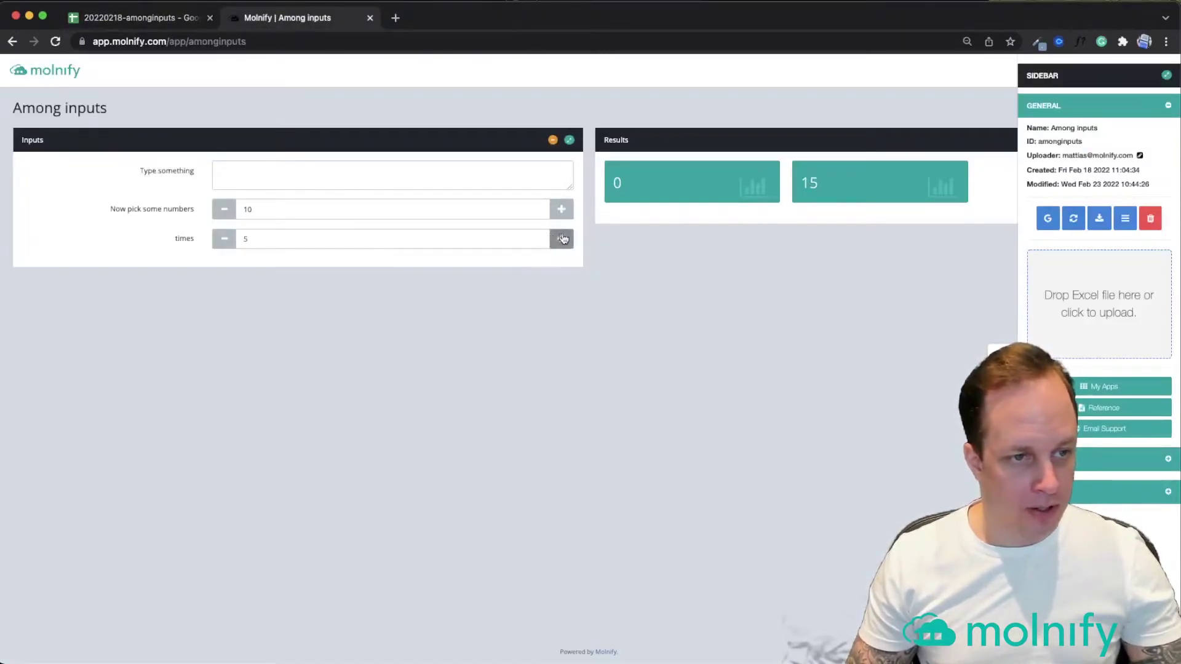
pyautogui.click(272, 182)
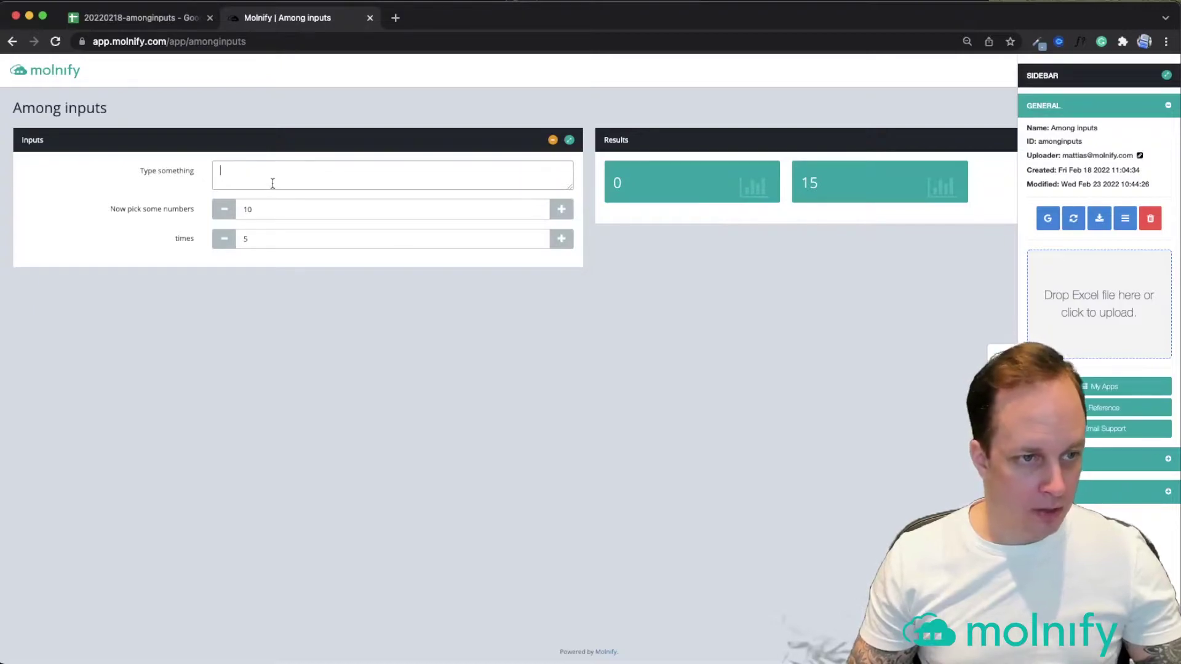
pyautogui.write('hello')
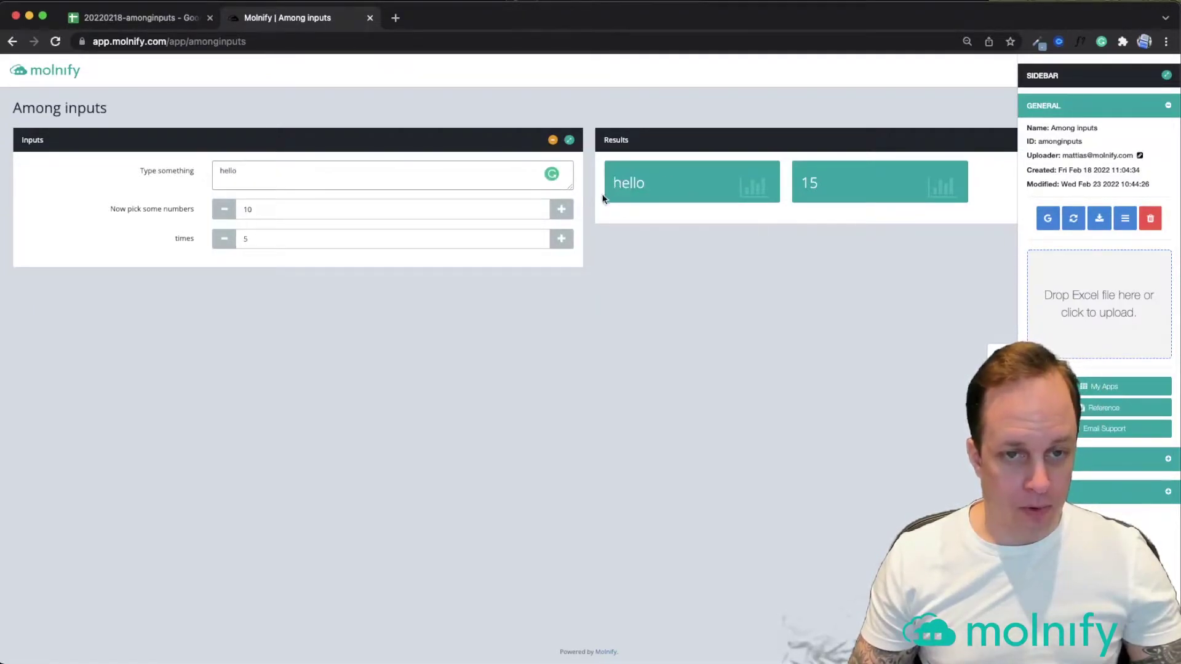
pyautogui.doubleClick(293, 209)
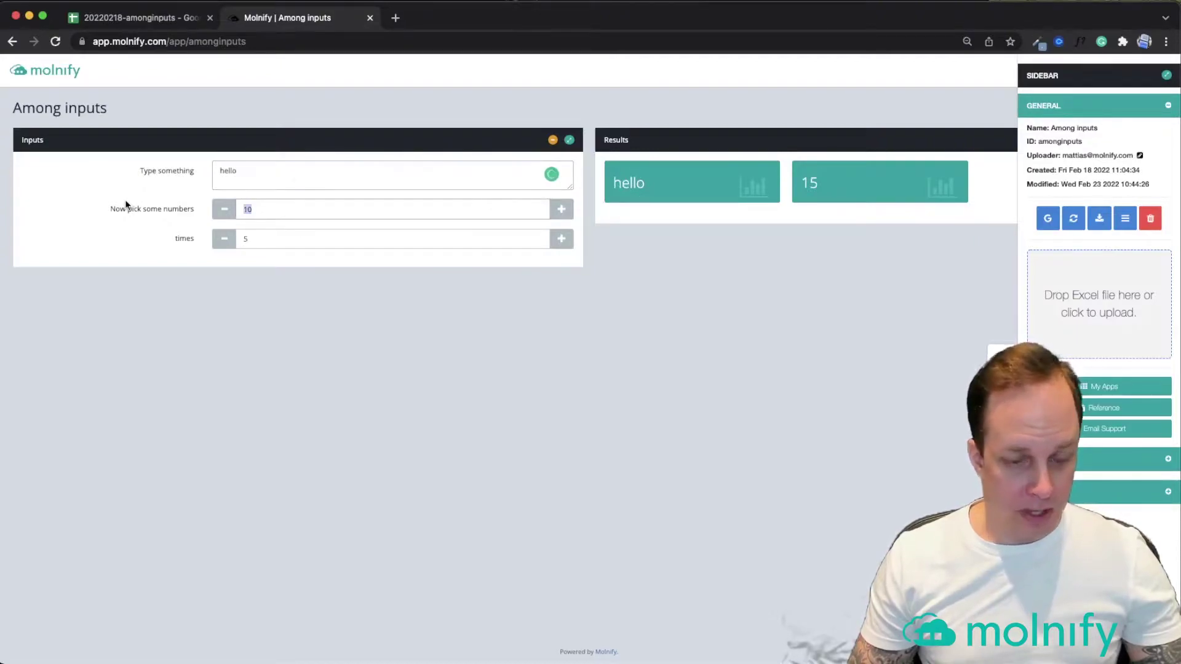
pyautogui.write('20')
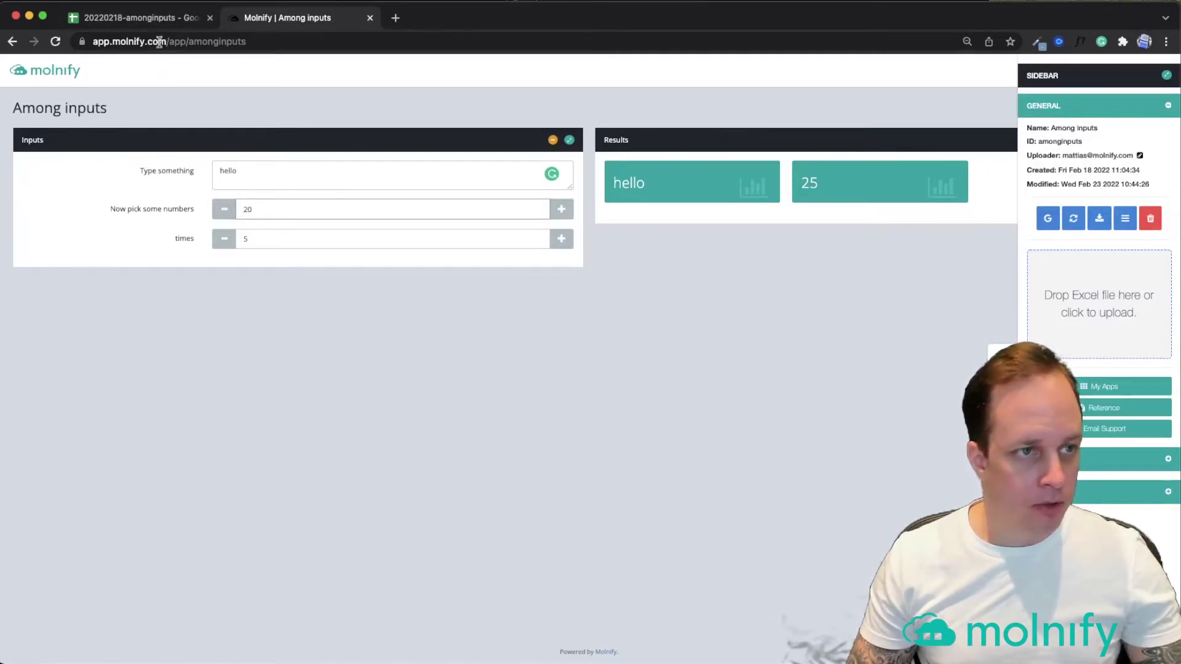
# Switch back to the Google spreadsheet and enter html beside both red output cells, in F4 and F7
pyautogui.click(142, 18)
pyautogui.click(377, 244)
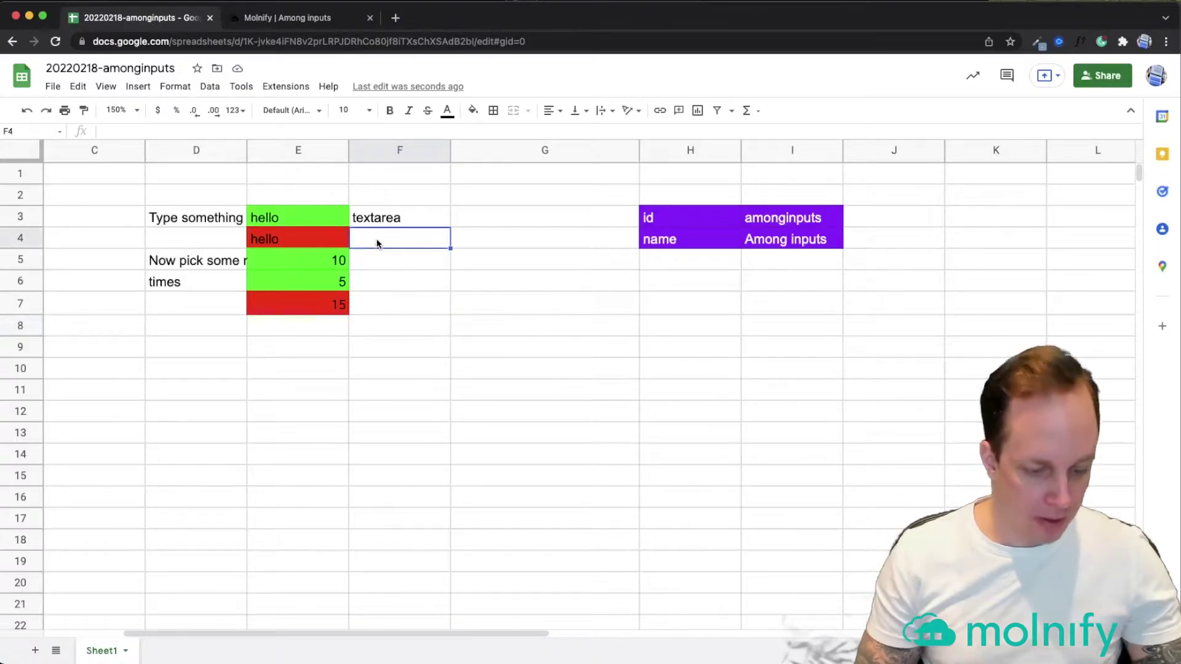
pyautogui.write('html')
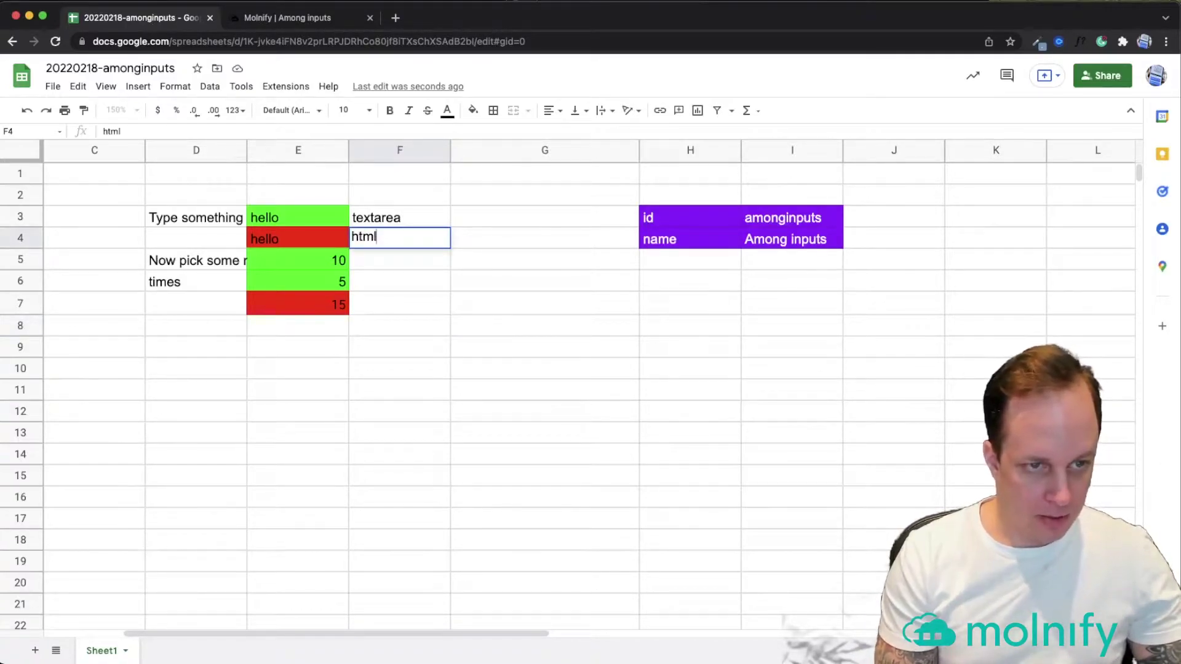
pyautogui.press('Return')
pyautogui.press('Down')
pyautogui.press('Down')
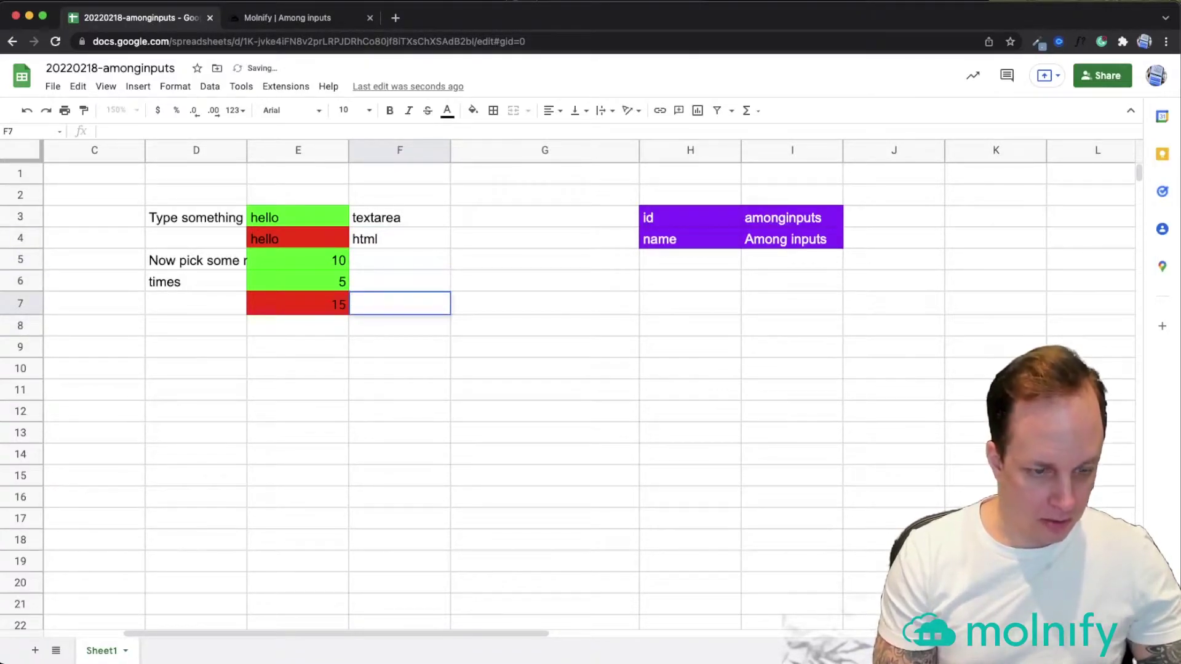
pyautogui.write('html')
pyautogui.press('Return')
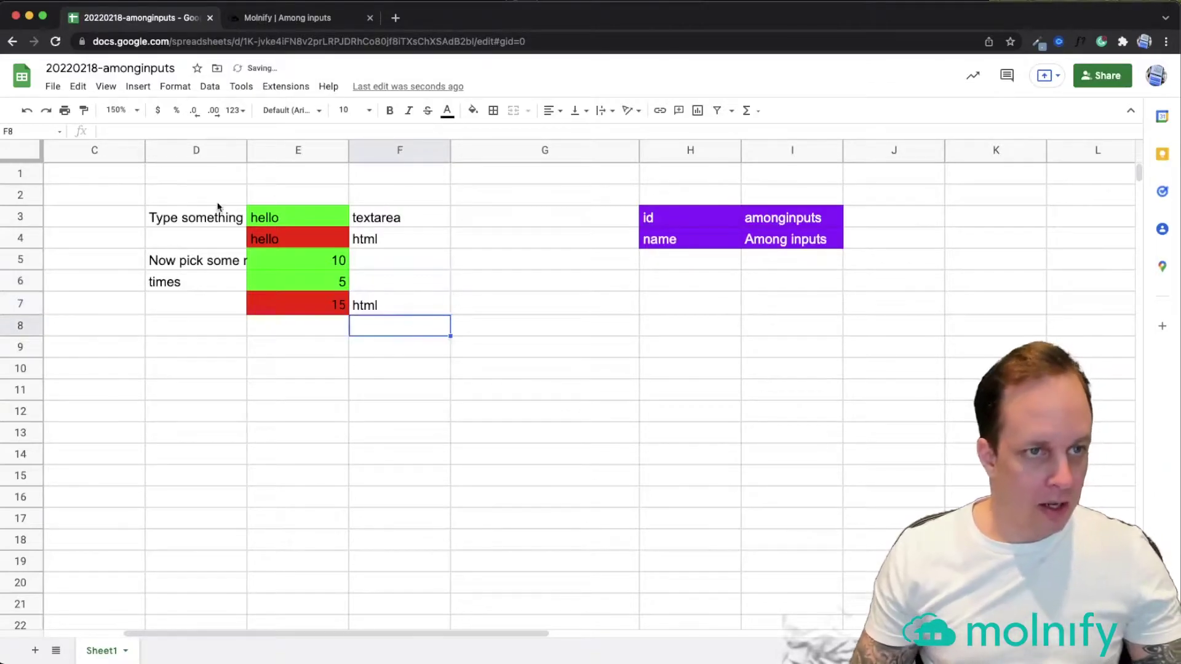
# Switch to the Molnify app and update it from the edited spreadsheet
pyautogui.click(281, 19)
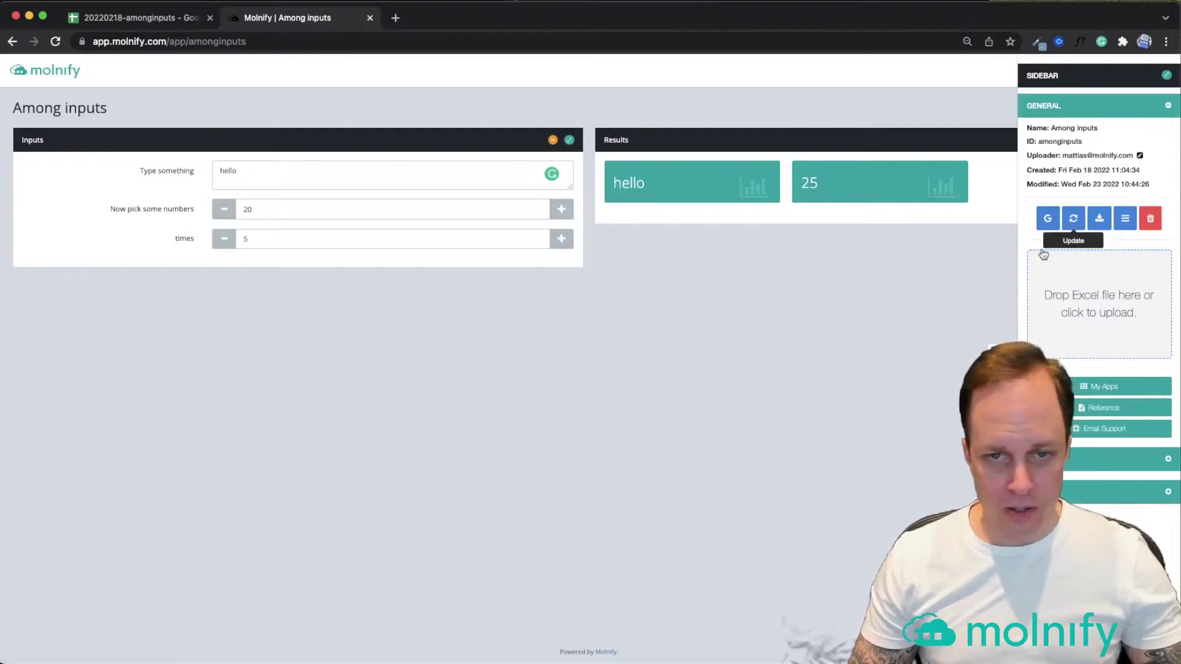
pyautogui.click(1074, 222)
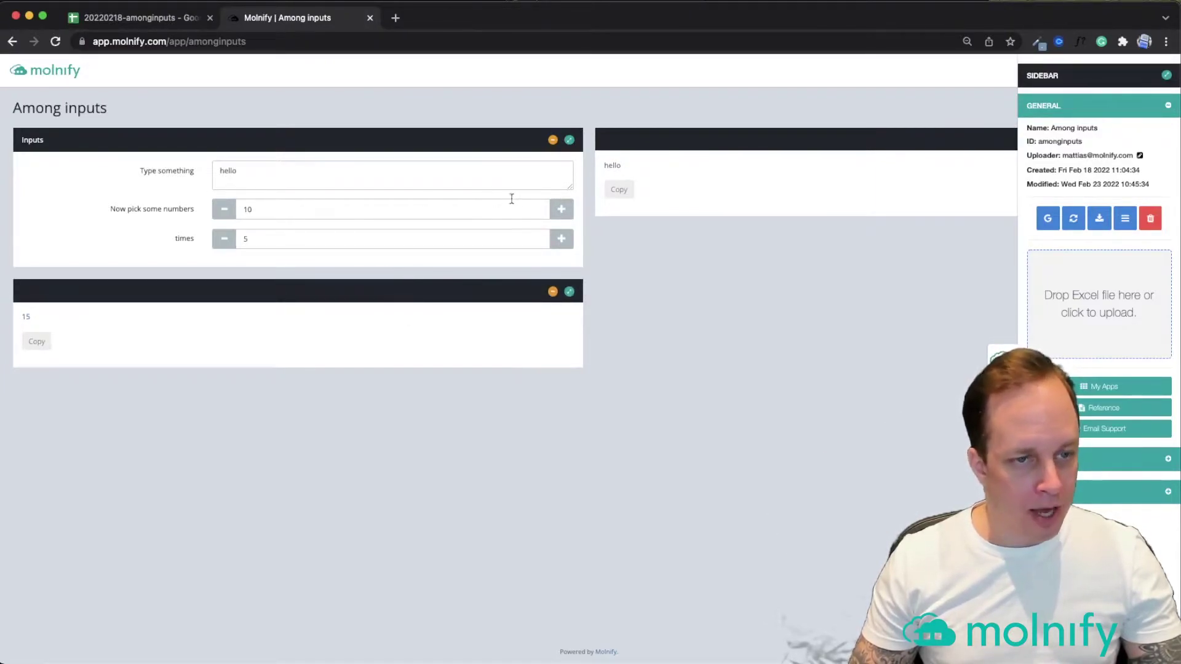
# Return to the Google spreadsheet and extend the html option in F4 to html;hidecopy;amonginputs
pyautogui.click(169, 20)
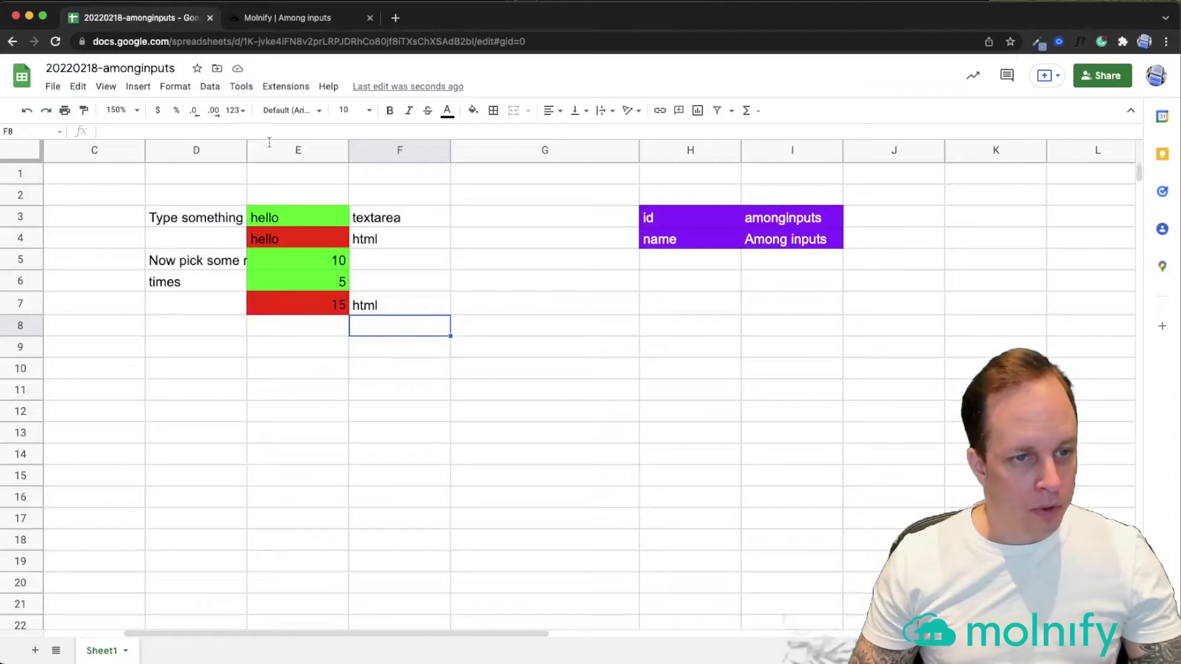
pyautogui.click(403, 239)
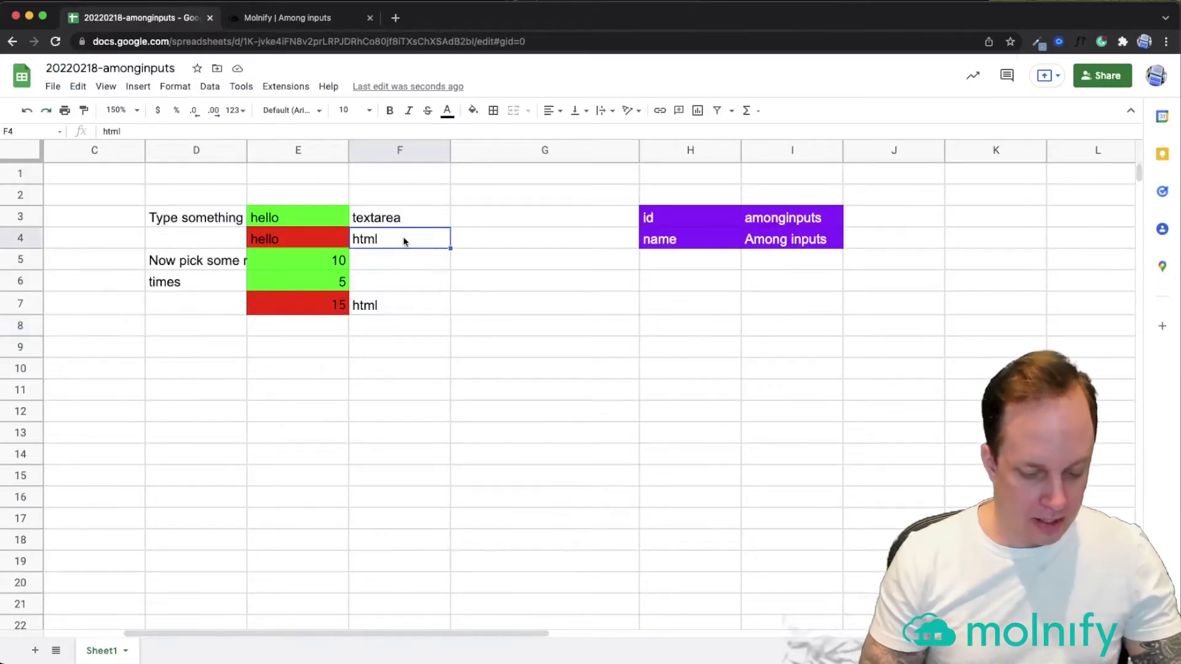
pyautogui.doubleClick(404, 239)
pyautogui.write(';')
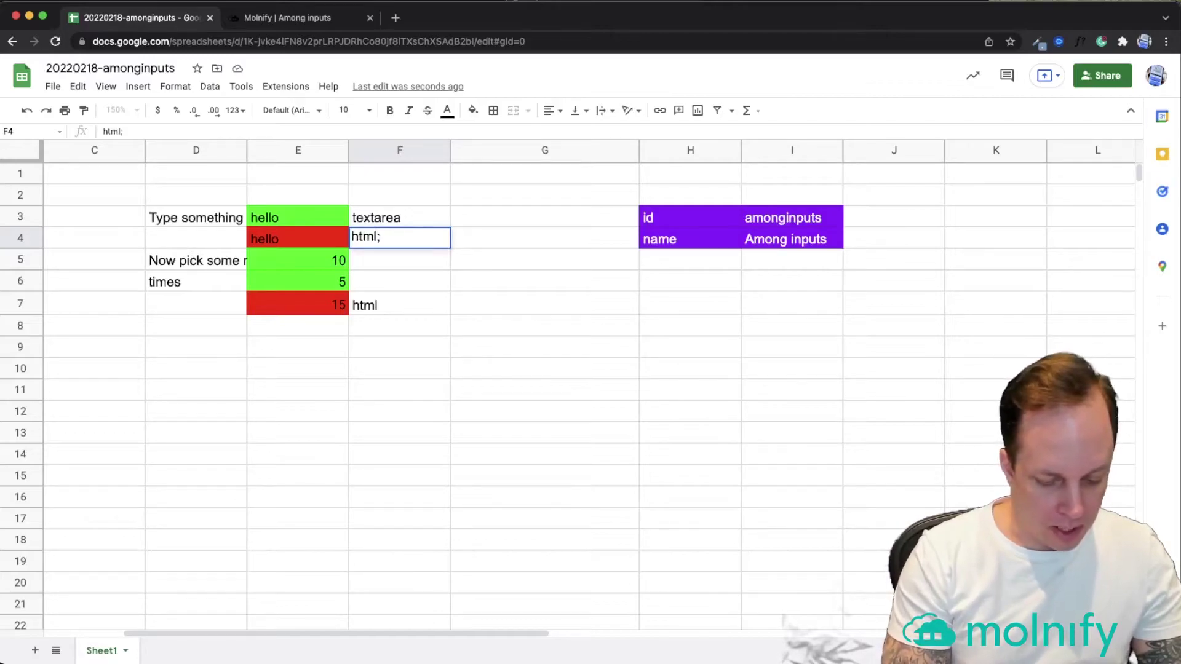
pyautogui.write('hi')
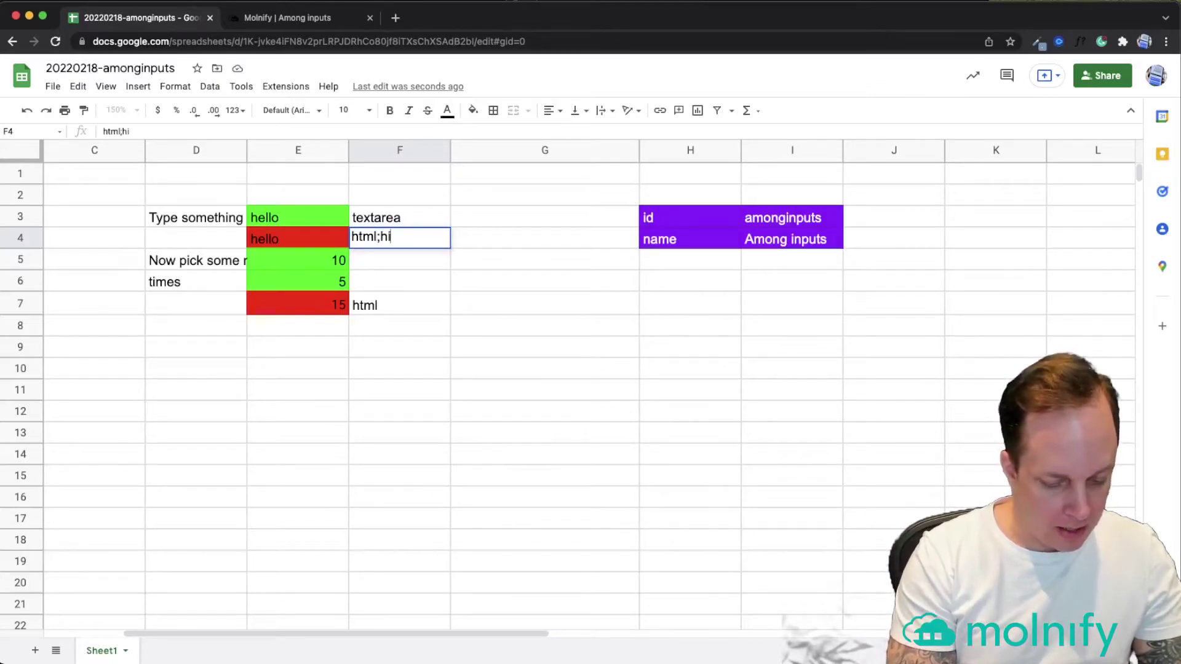
pyautogui.write('decopy;')
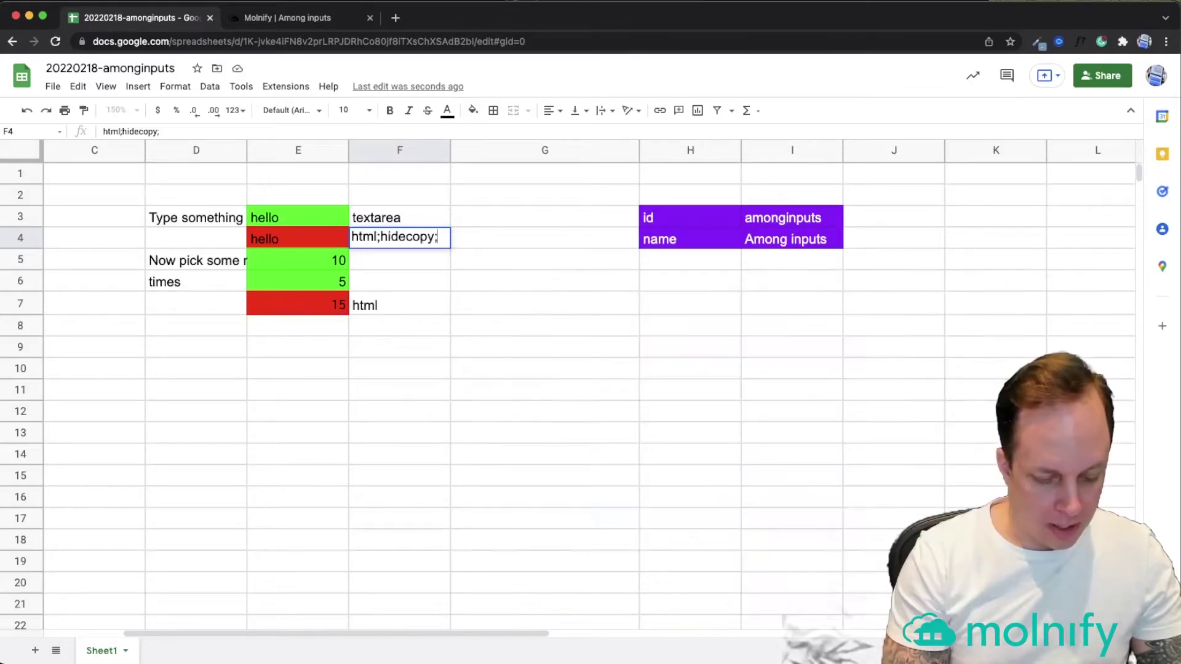
pyautogui.write('a')
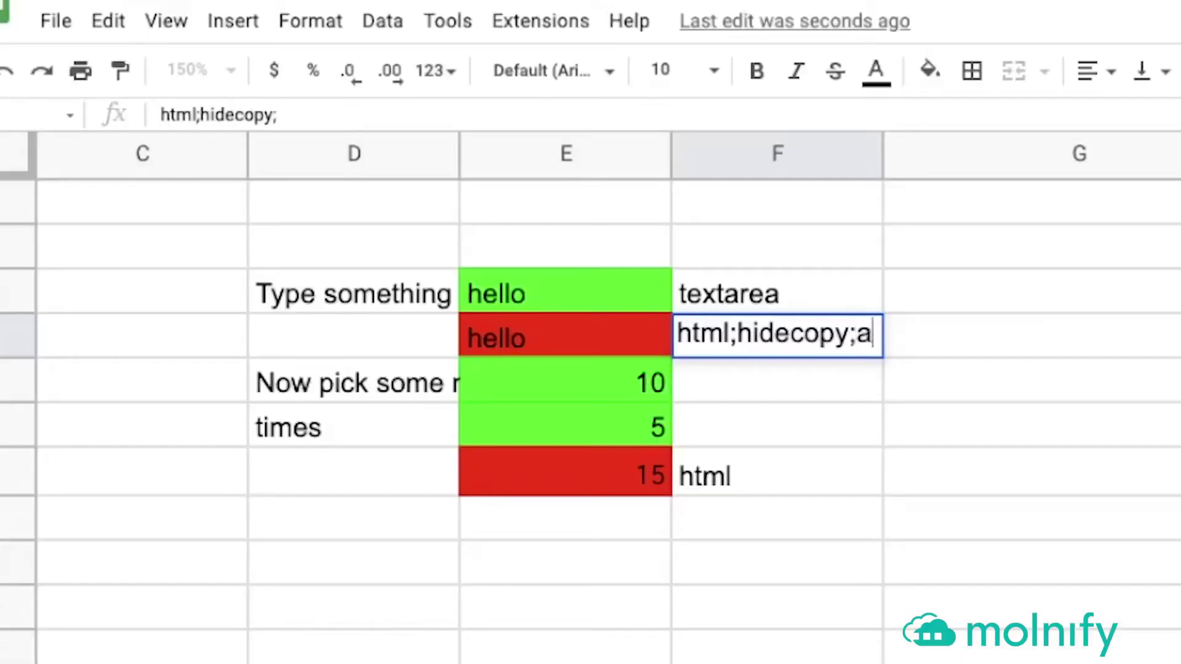
pyautogui.write('monginput')
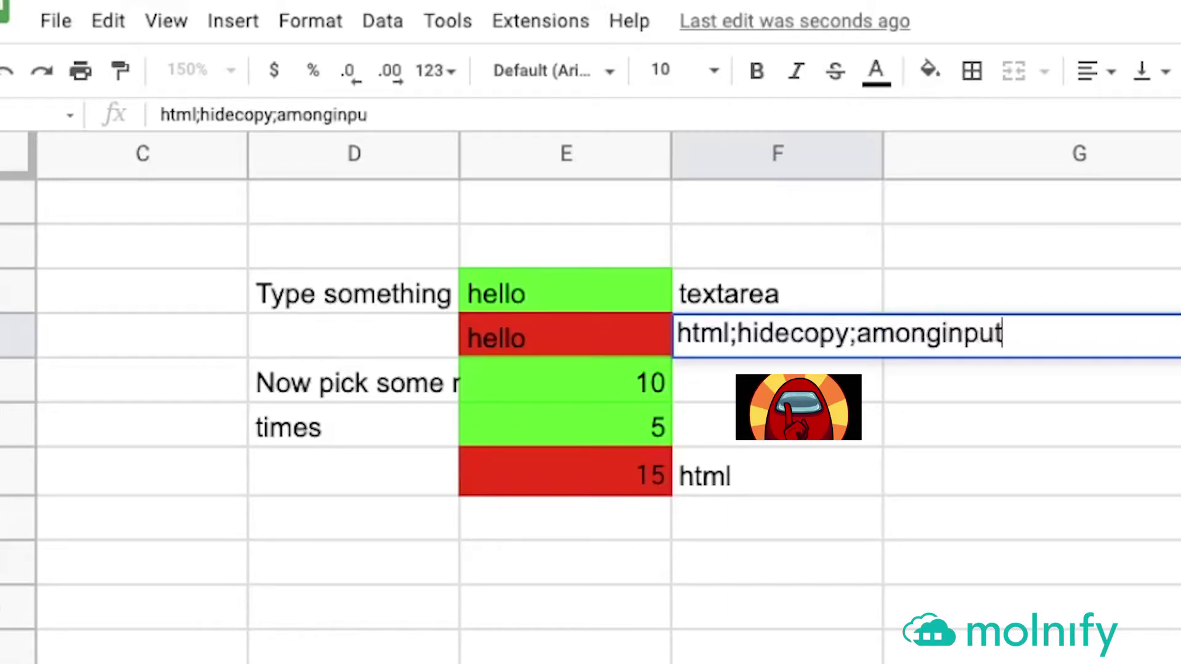
pyautogui.write('s')
pyautogui.press('Return')
# Copy the option string from F4 into F7 beside the second output cell
pyautogui.press('Up')
pyautogui.hotkey('ctrl', 'c')
pyautogui.press('Down')
pyautogui.press('Down')
pyautogui.press('Down')
pyautogui.hotkey('ctrl', 'v')
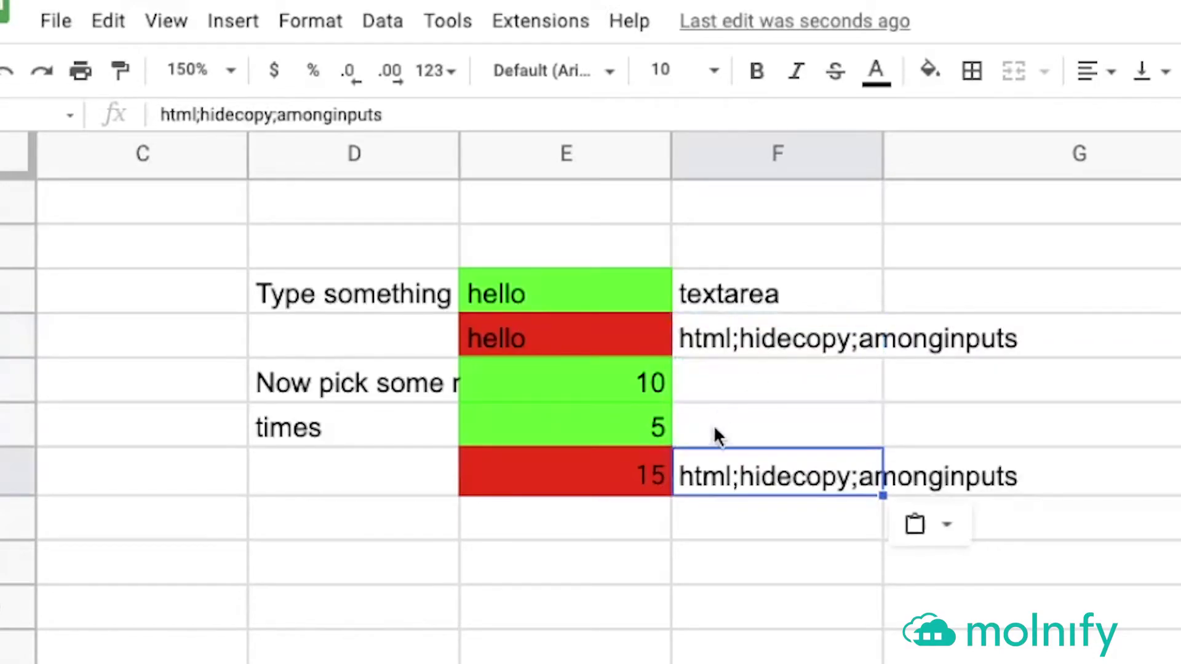
pyautogui.click(834, 570)
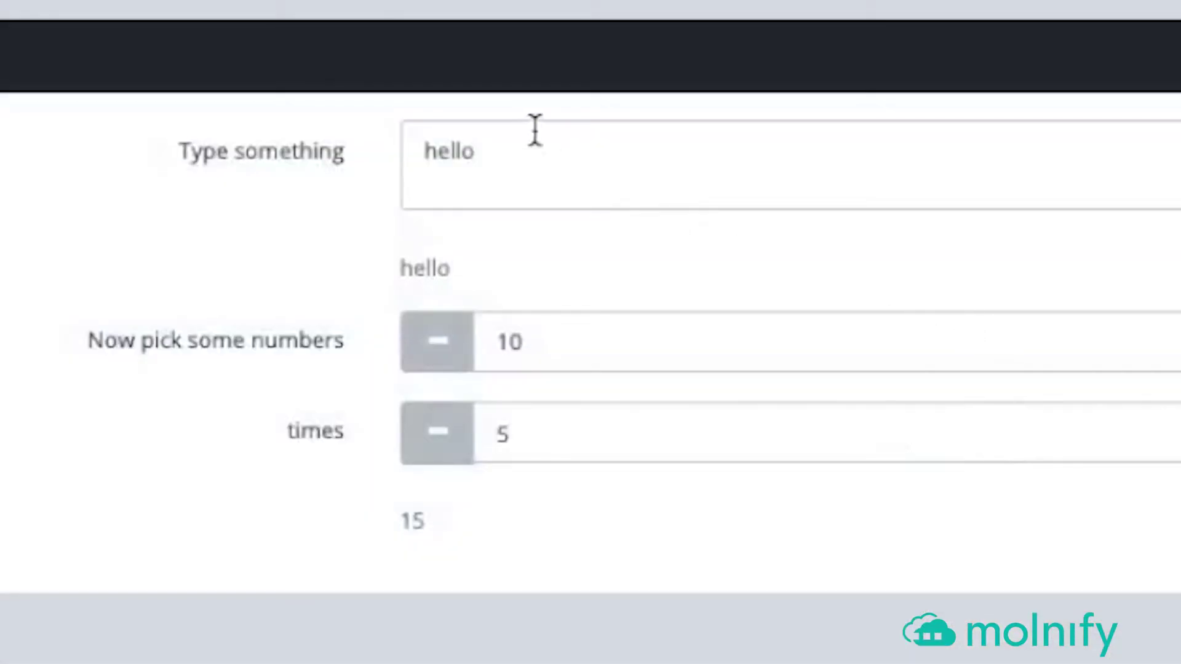
# Change the app's "Type something" text to hello there and highlight the output line beneath it
pyautogui.moveTo(493, 154); pyautogui.dragTo(235, 151)
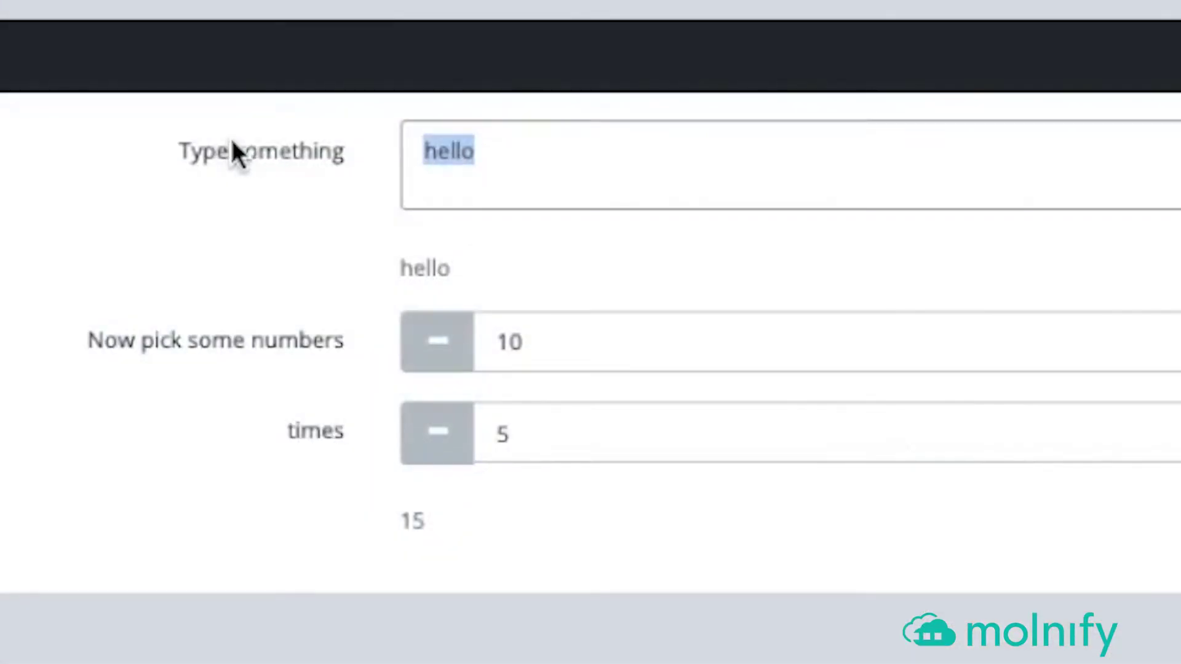
pyautogui.click(584, 145)
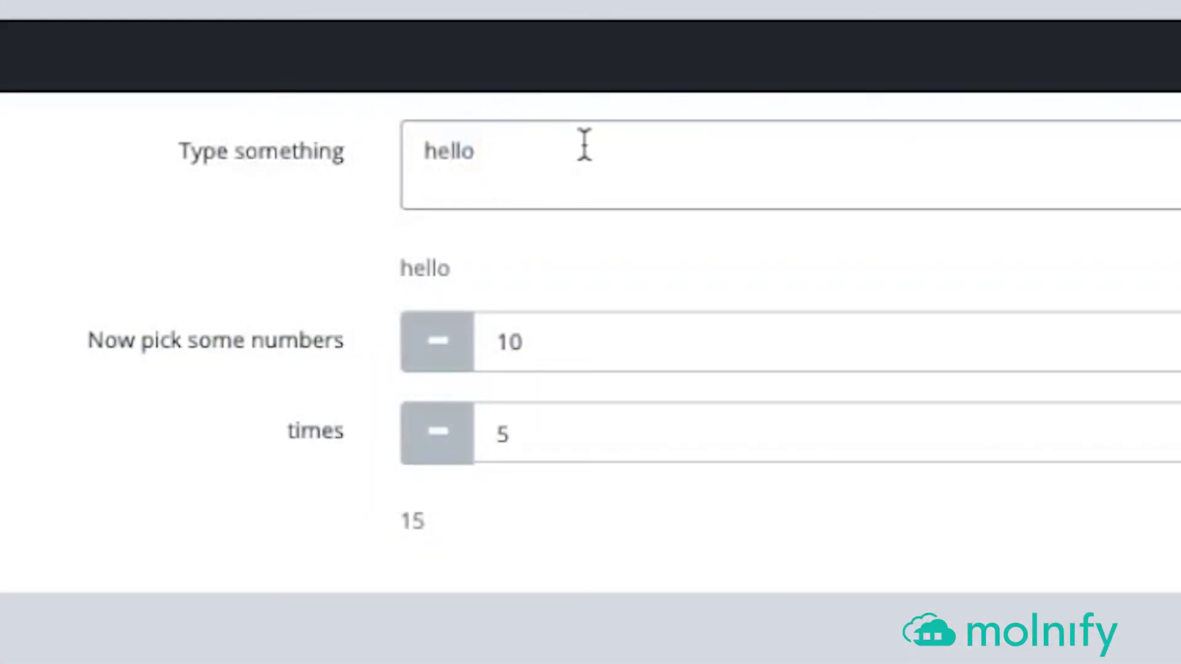
pyautogui.write('there')
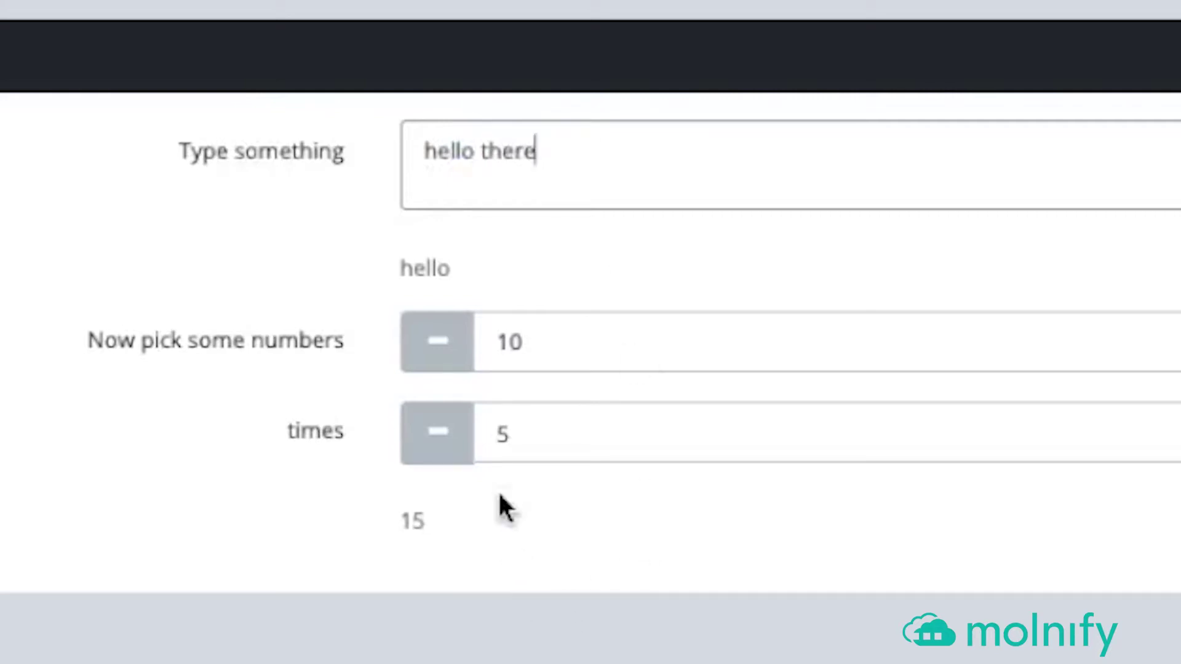
pyautogui.moveTo(403, 268); pyautogui.dragTo(548, 284)
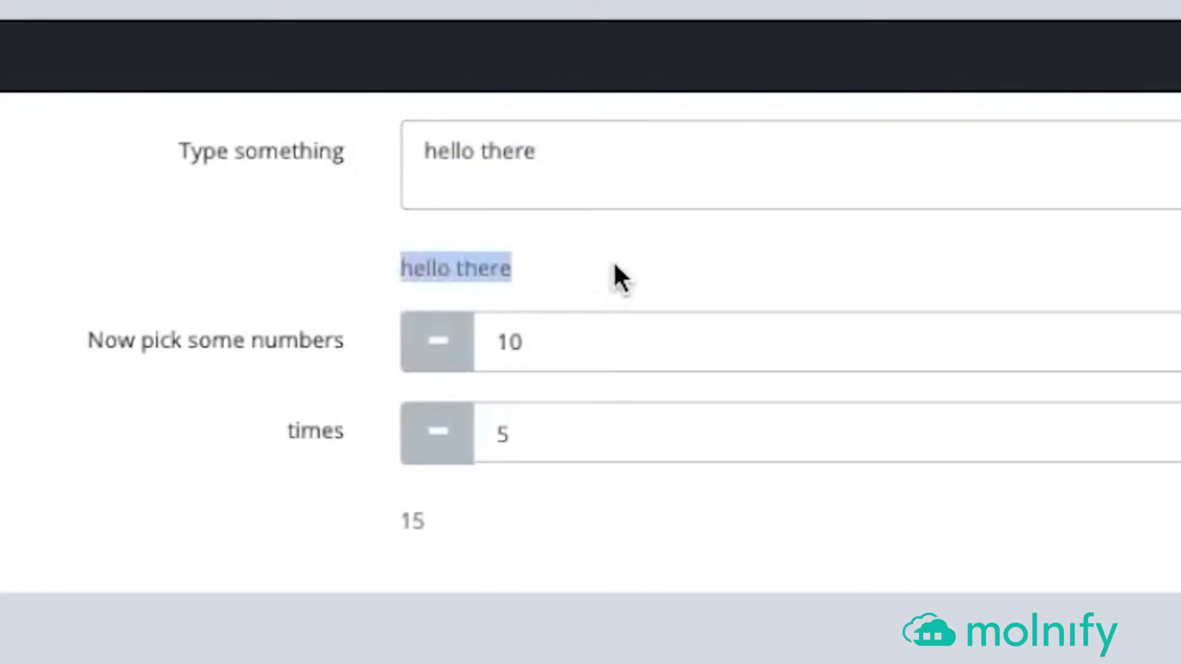
# Set the app's times value to 98 and highlight the text output among the inputs
pyautogui.doubleClick(574, 340)
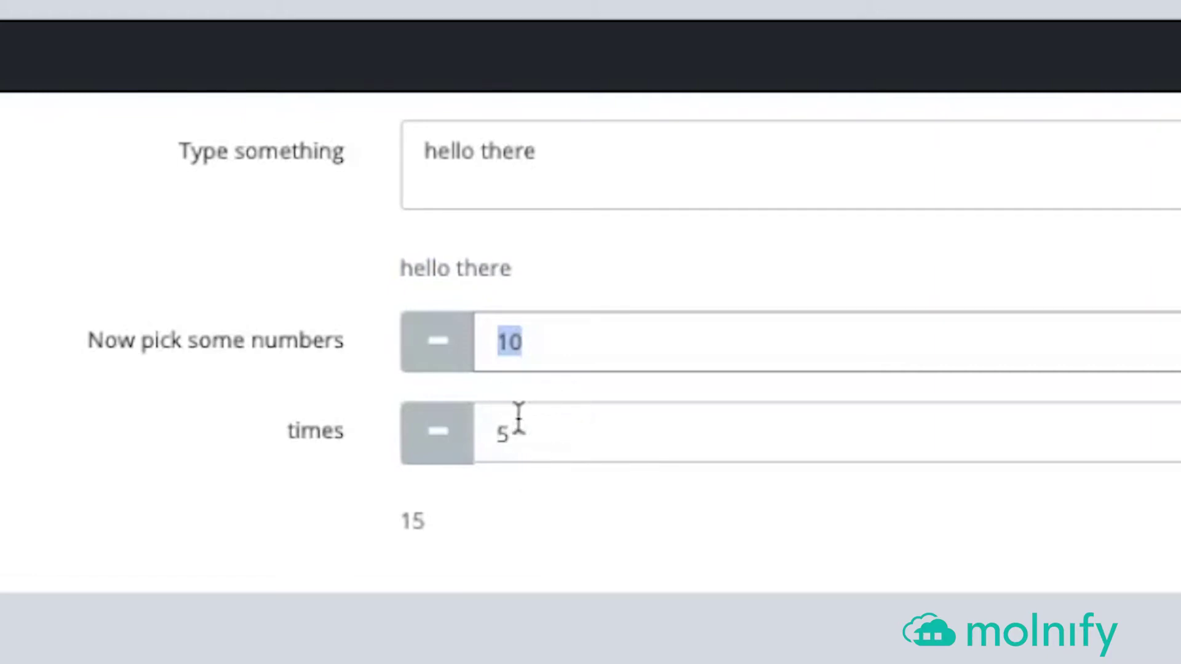
pyautogui.moveTo(534, 424); pyautogui.dragTo(436, 426)
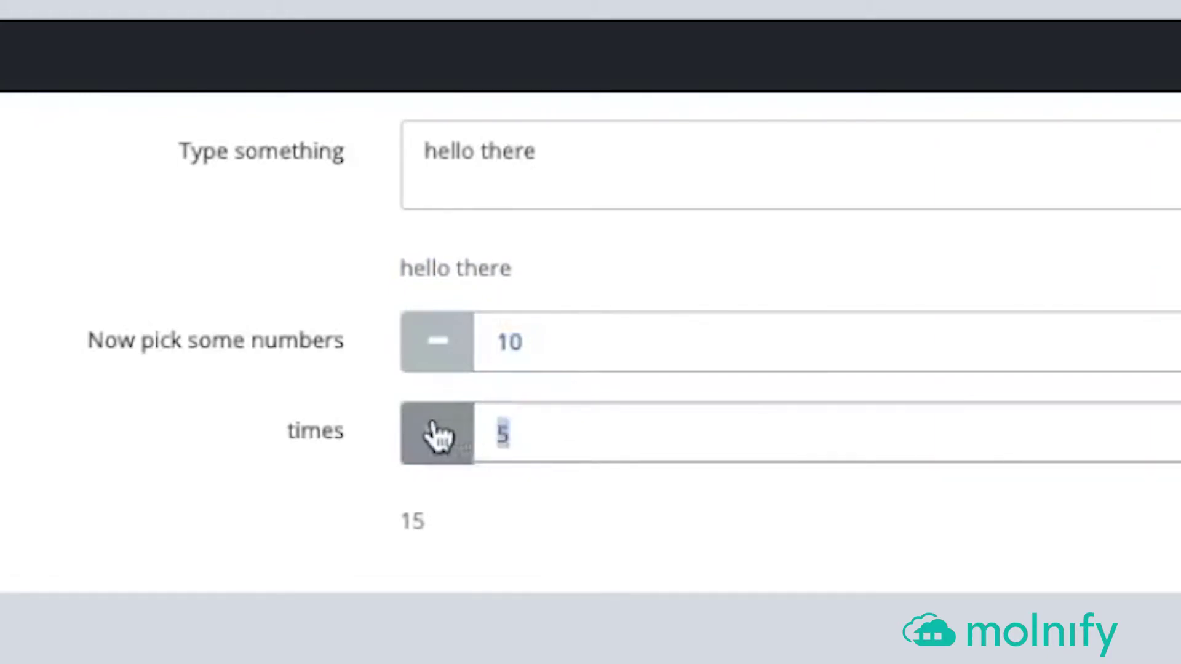
pyautogui.moveTo(445, 531); pyautogui.dragTo(367, 498)
pyautogui.moveTo(585, 424); pyautogui.dragTo(227, 397)
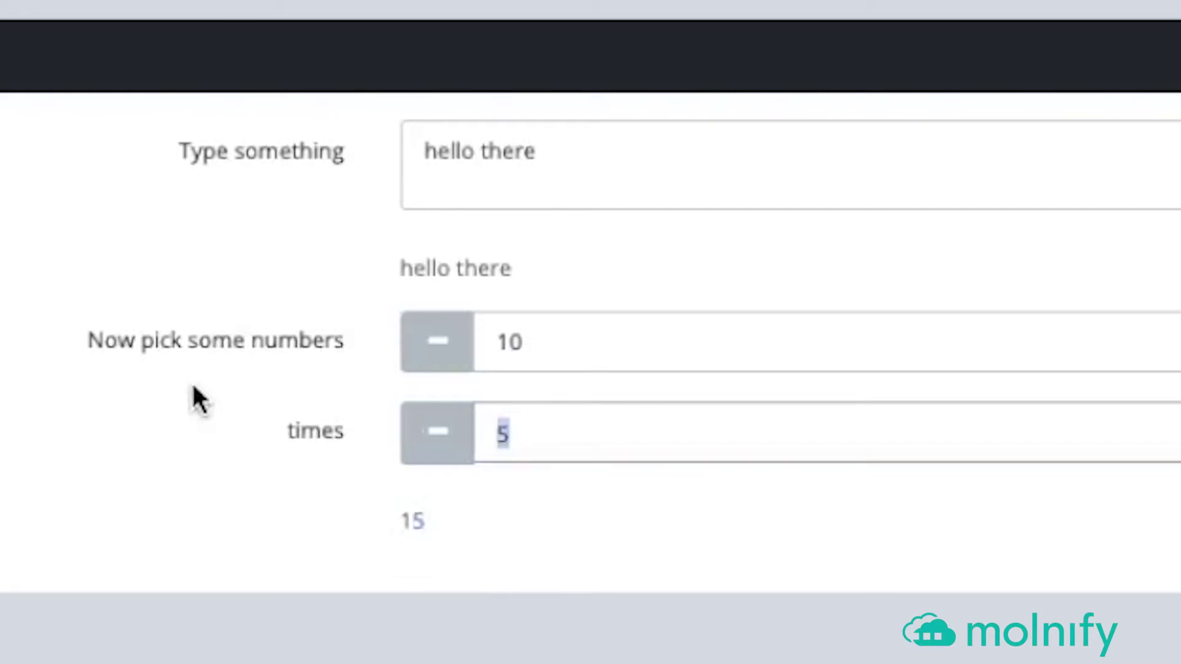
pyautogui.write('98')
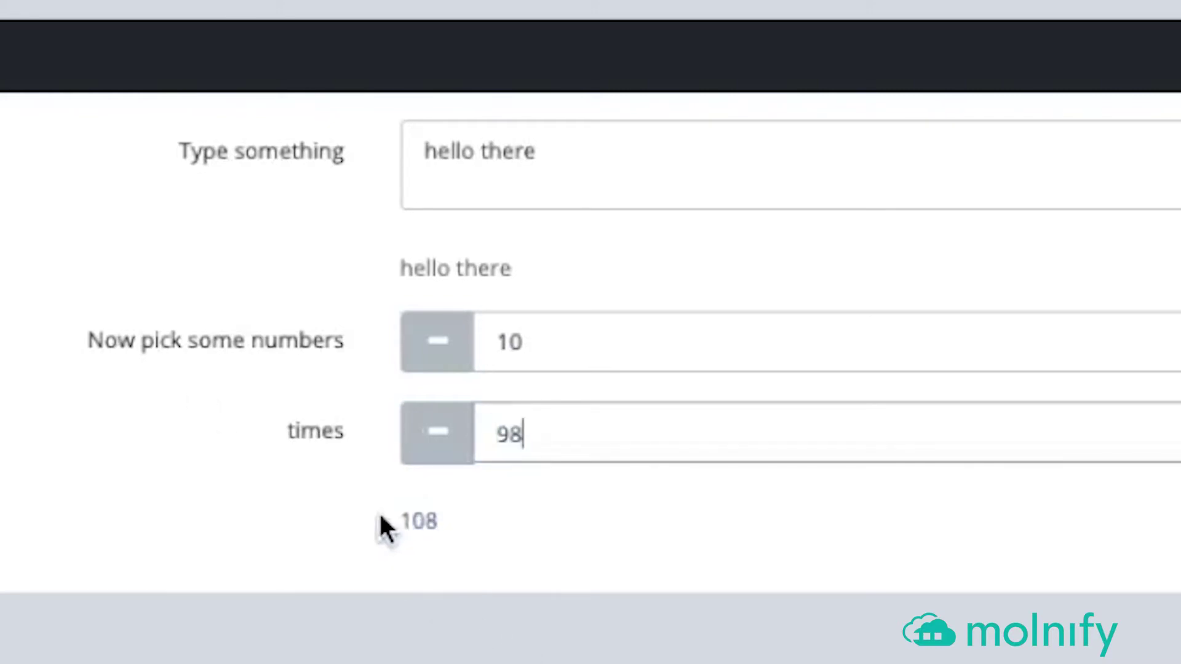
pyautogui.moveTo(382, 527); pyautogui.dragTo(627, 649)
pyautogui.click(480, 362)
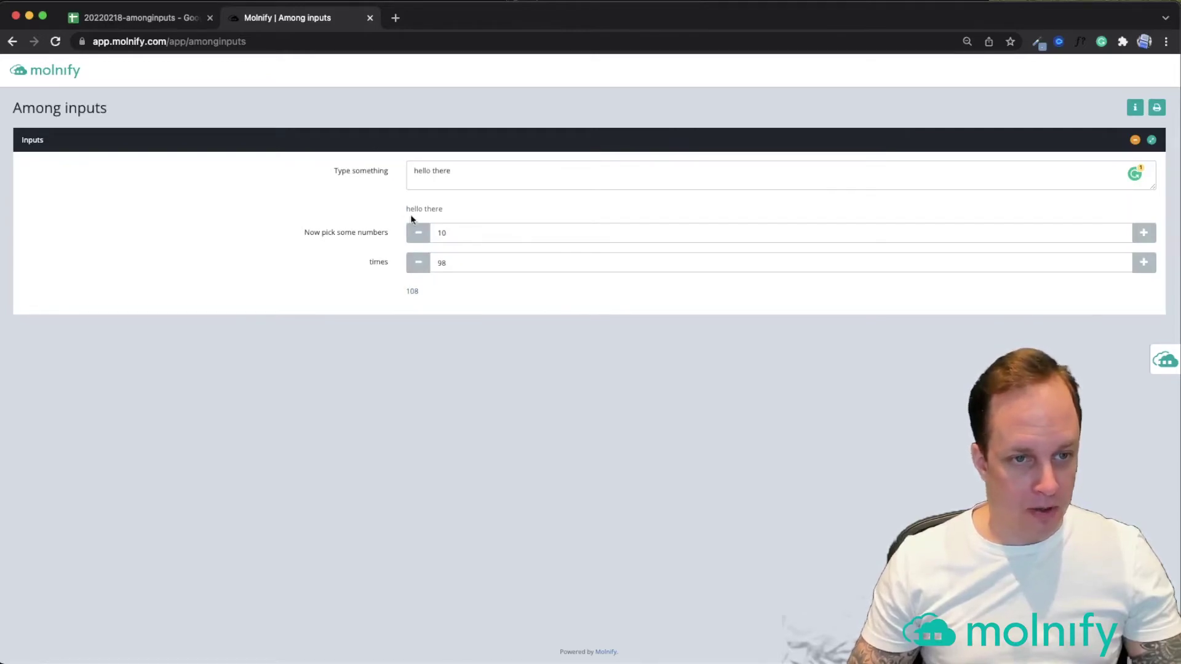
pyautogui.moveTo(406, 209); pyautogui.dragTo(480, 264)
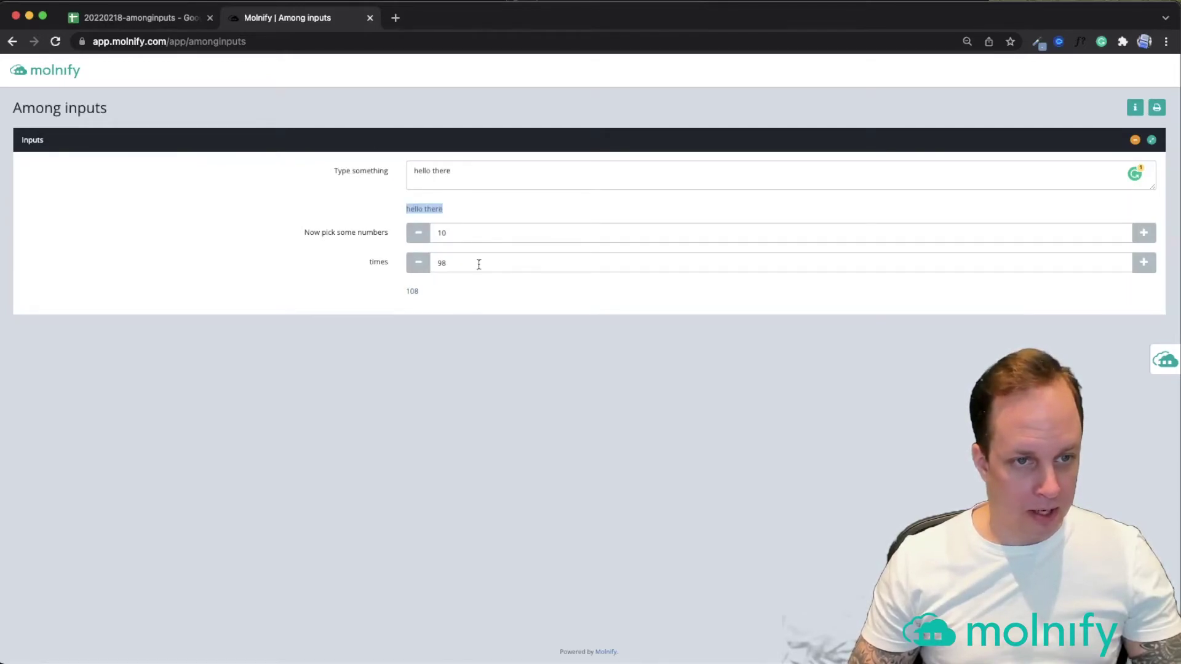
# Switch to the Google spreadsheet and change the formula in E4 to ="<h3>"&E3&"</h3>"
pyautogui.click(141, 18)
pyautogui.click(264, 238)
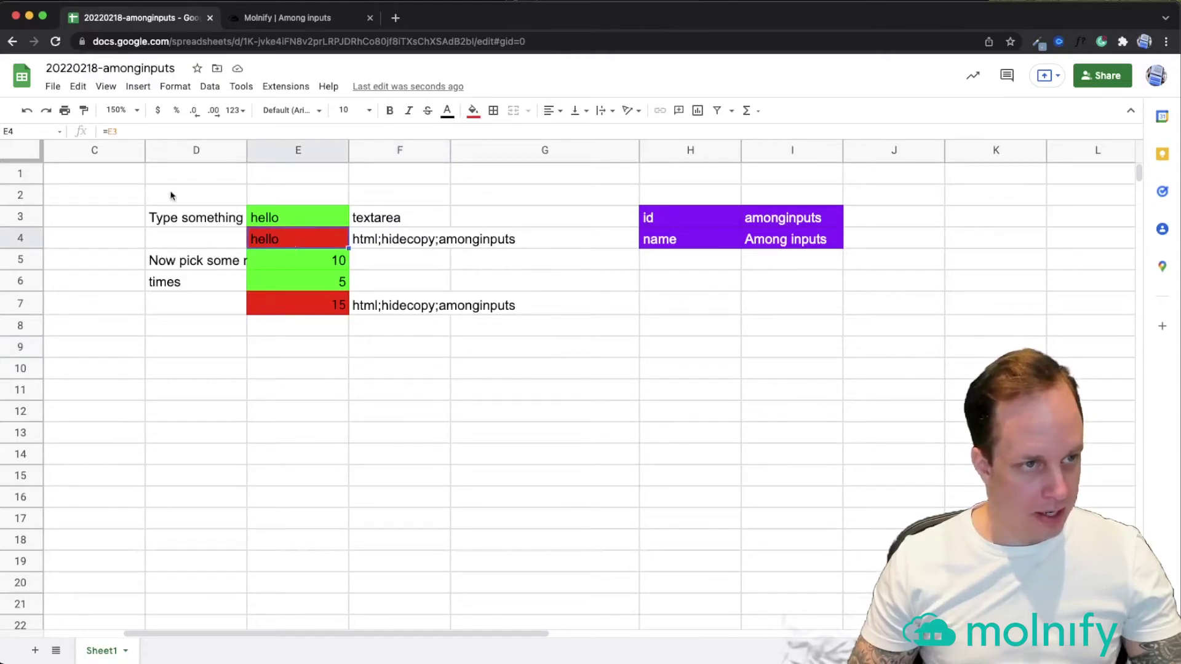
pyautogui.click(107, 131)
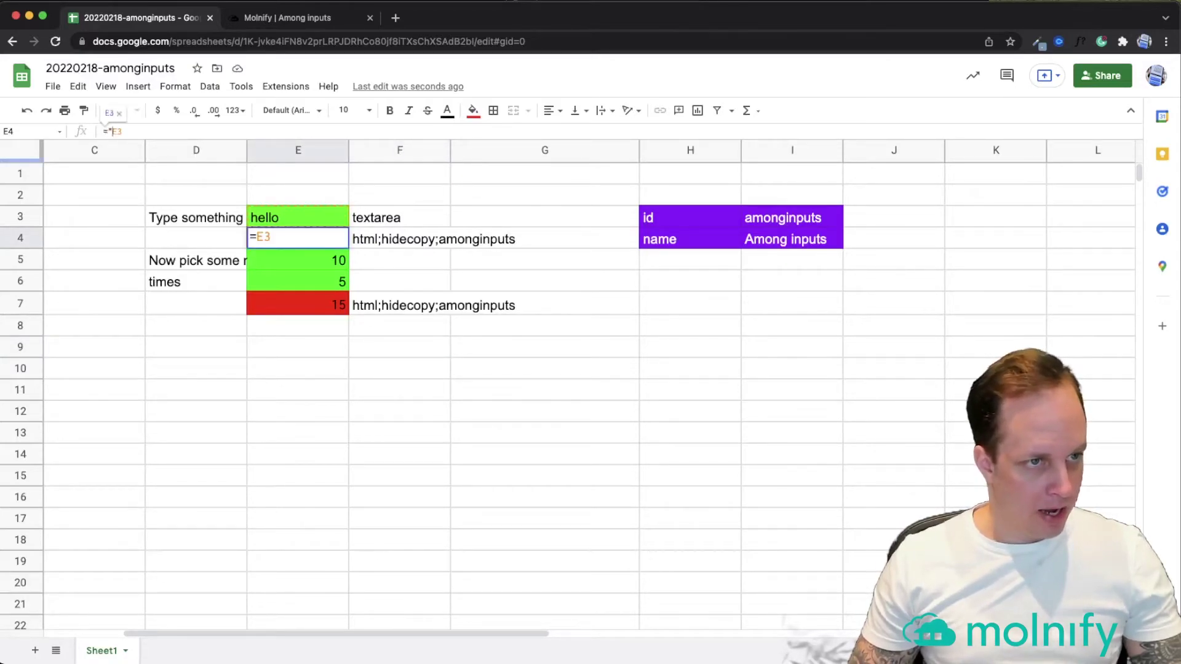
pyautogui.write('"<h3>')
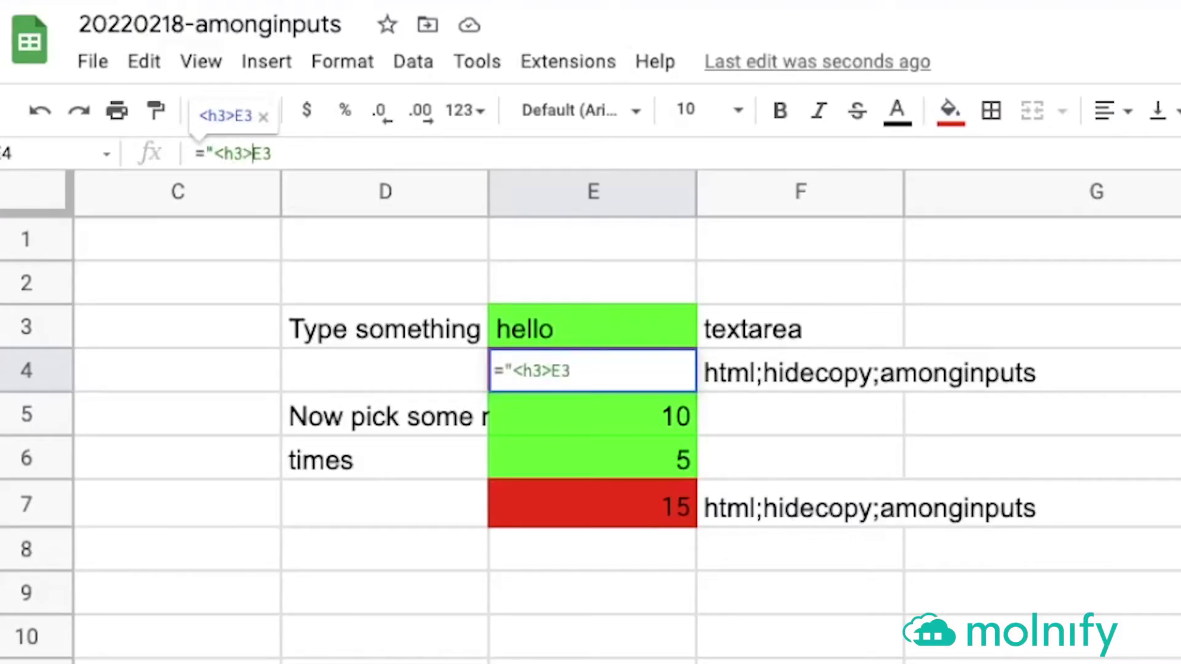
pyautogui.write('"&E3')
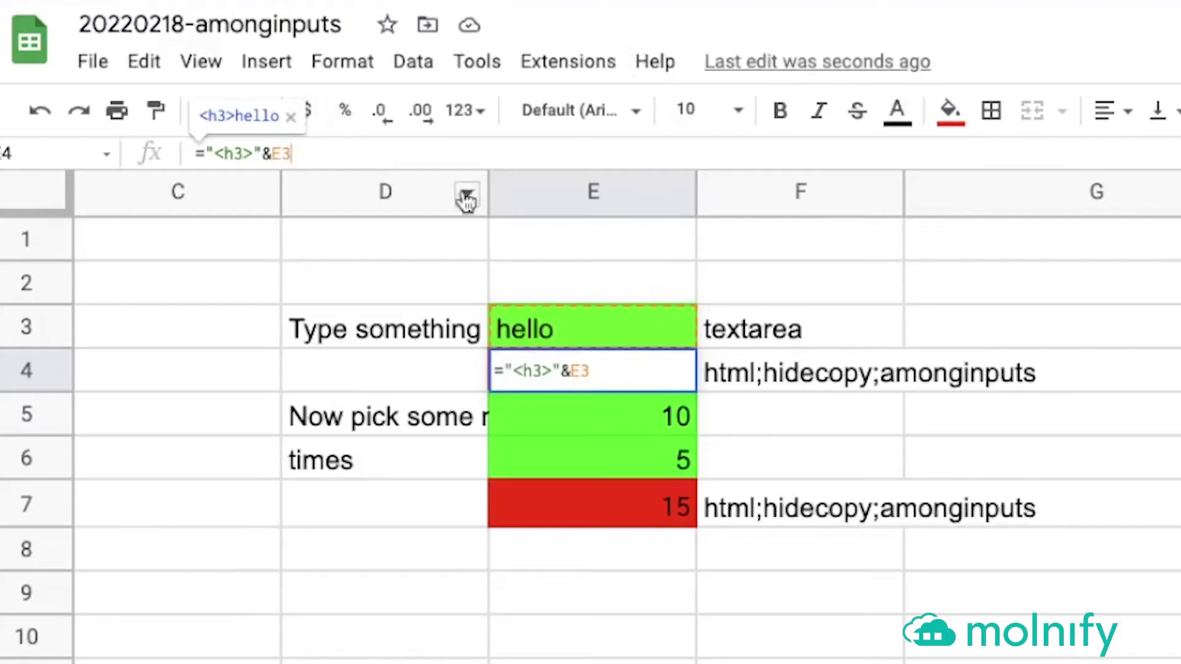
pyautogui.write('&')
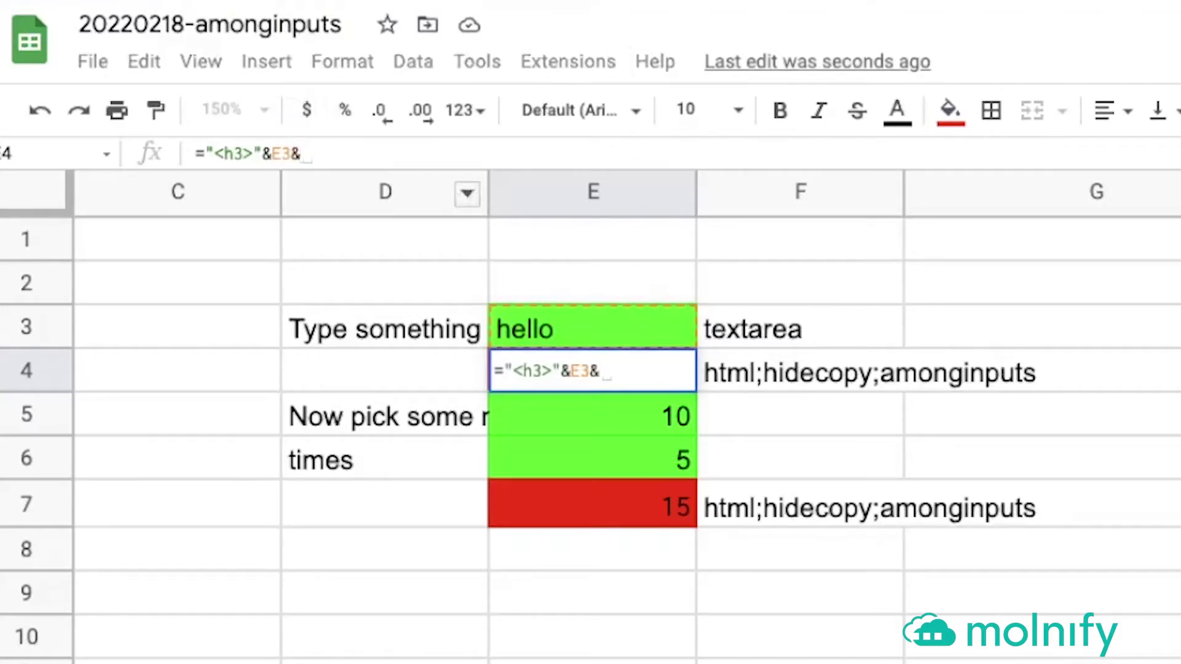
pyautogui.write('"')
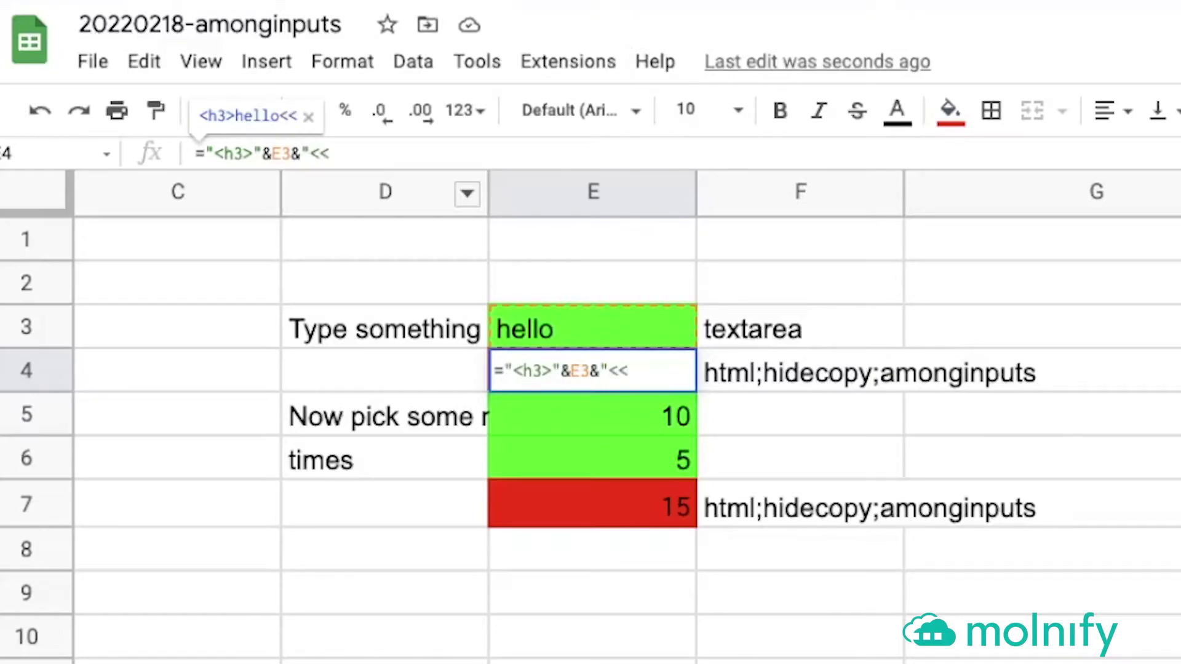
pyautogui.write('</<')
pyautogui.press('BackSpace')
pyautogui.write('h3>')
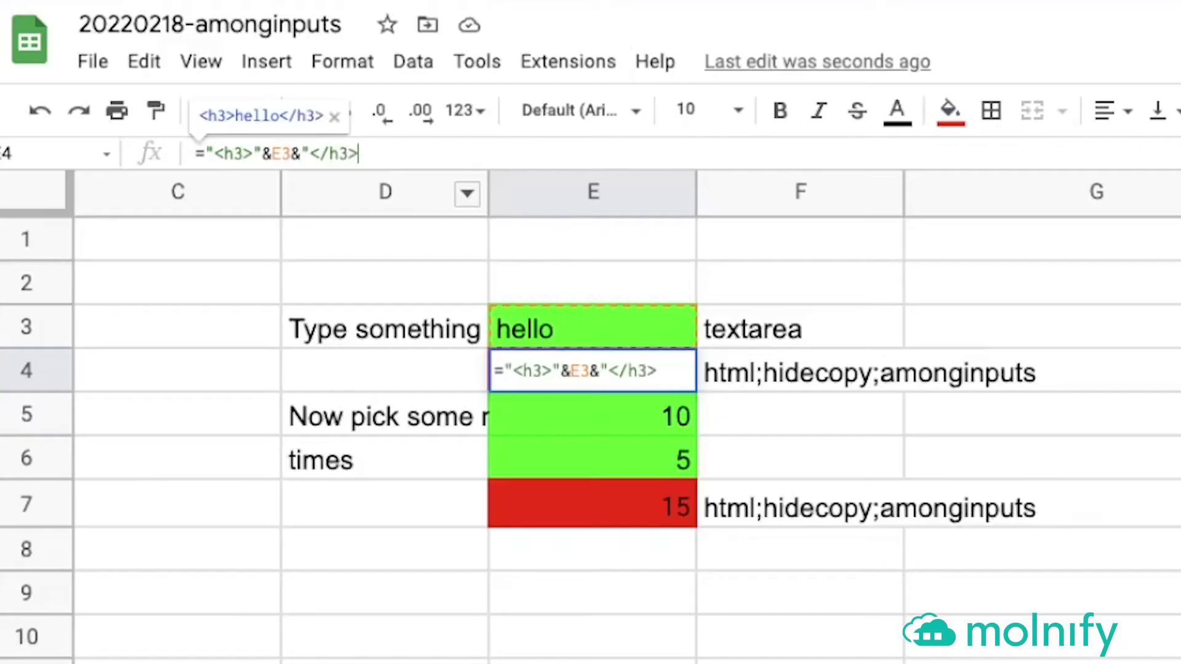
pyautogui.press('Return')
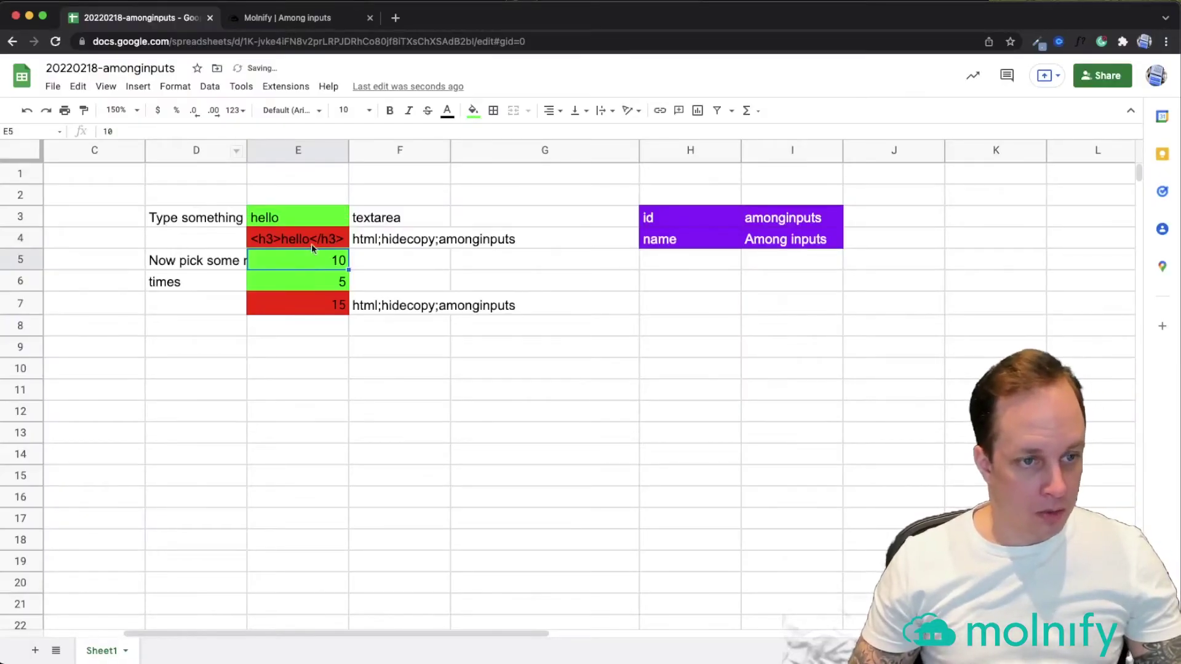
# Switch to the Molnify app, update it from the edited spreadsheet and close the sidebar
pyautogui.click(331, 19)
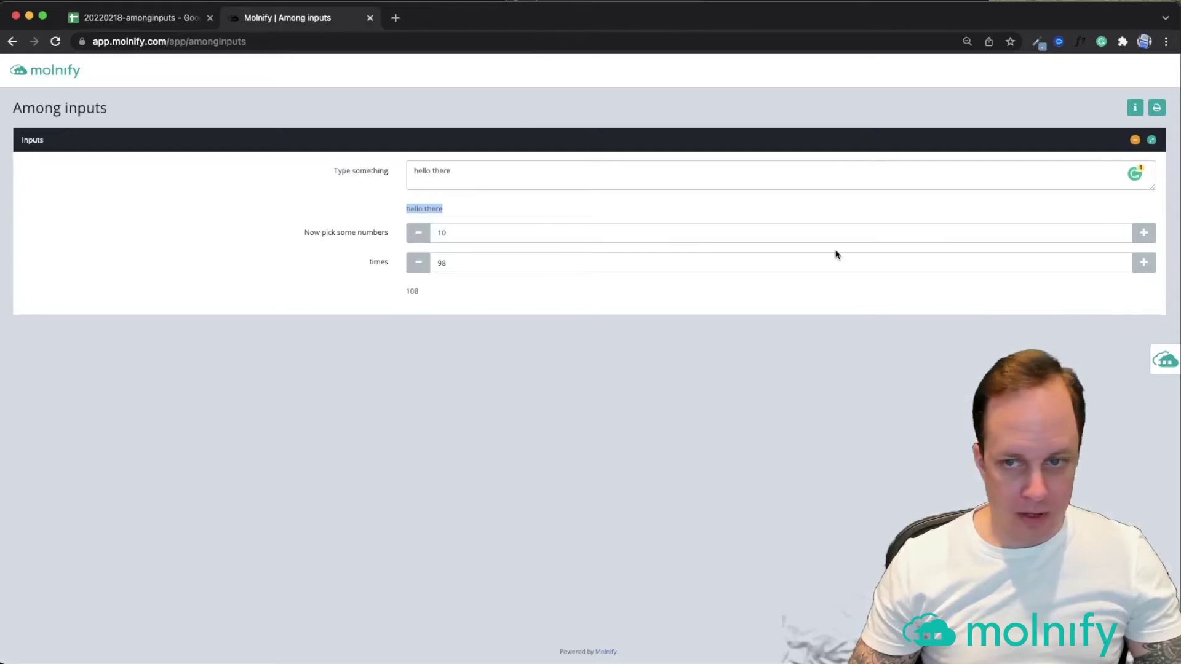
pyautogui.click(1176, 364)
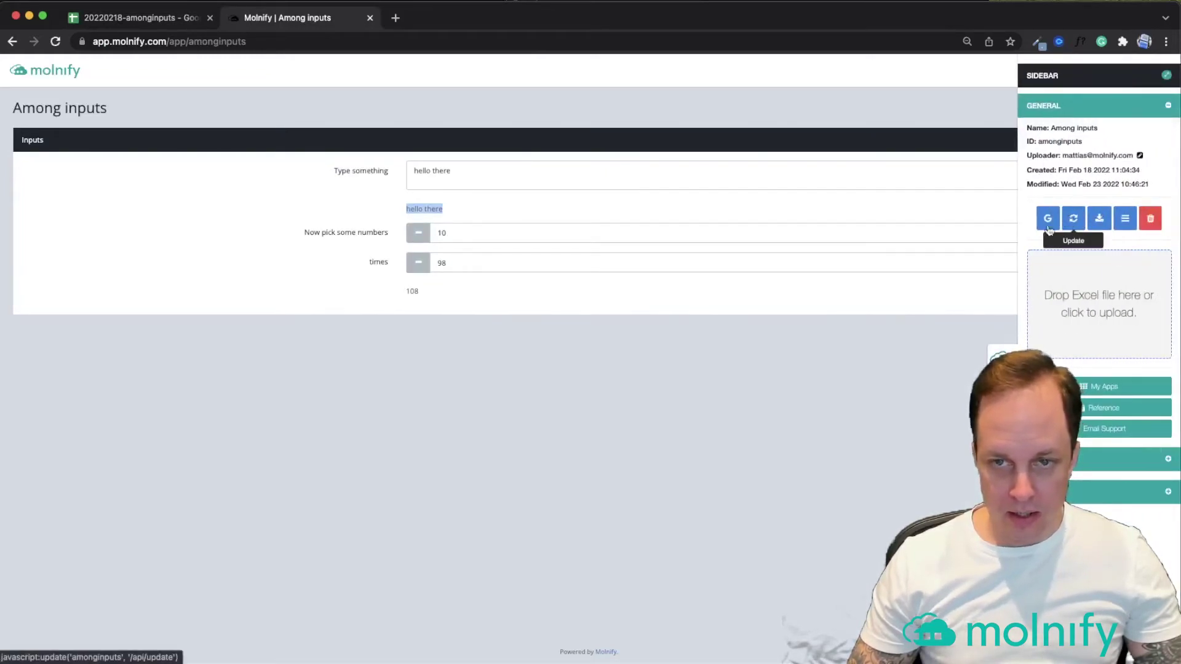
pyautogui.click(1056, 221)
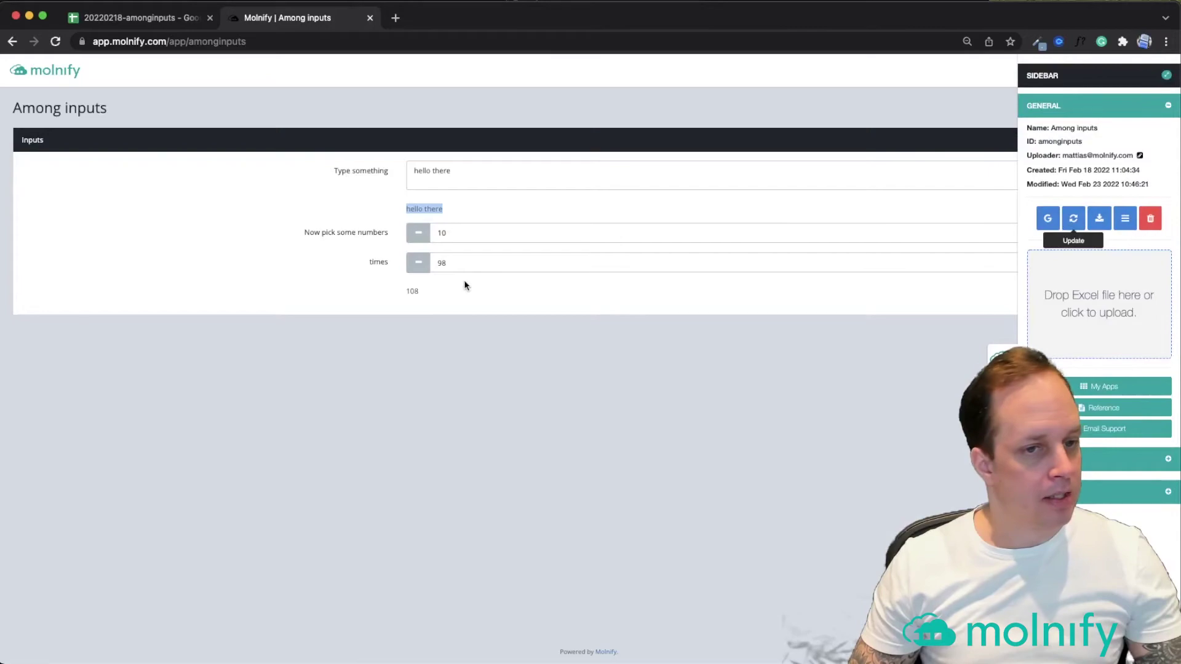
pyautogui.click(1066, 224)
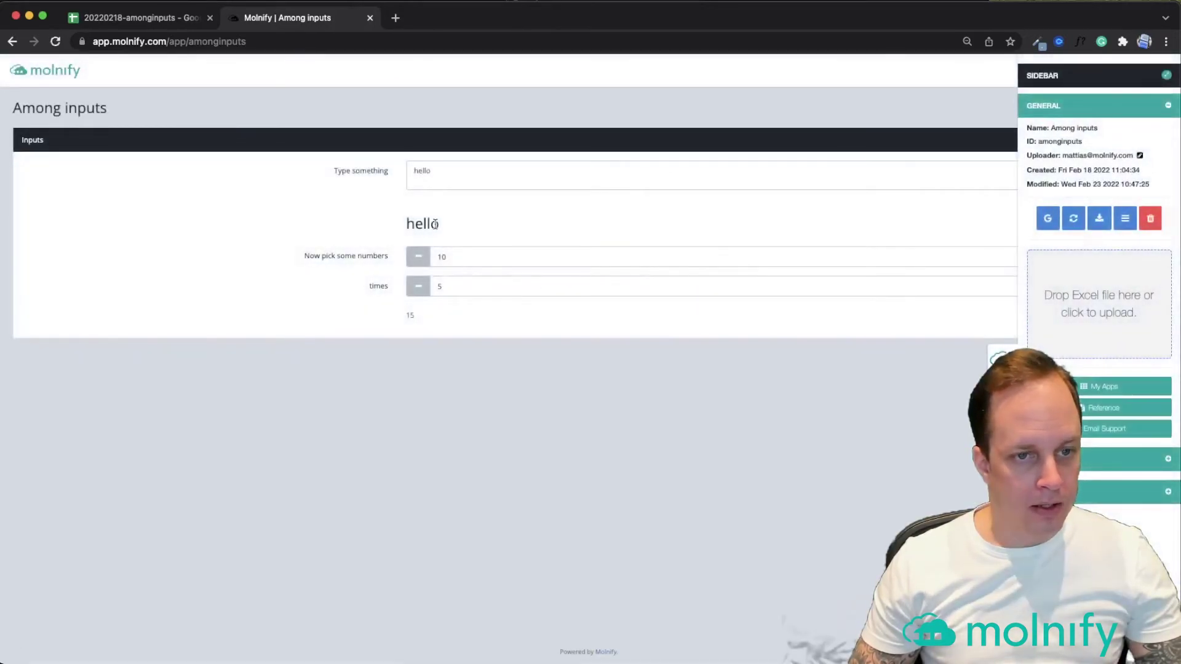
pyautogui.click(573, 347)
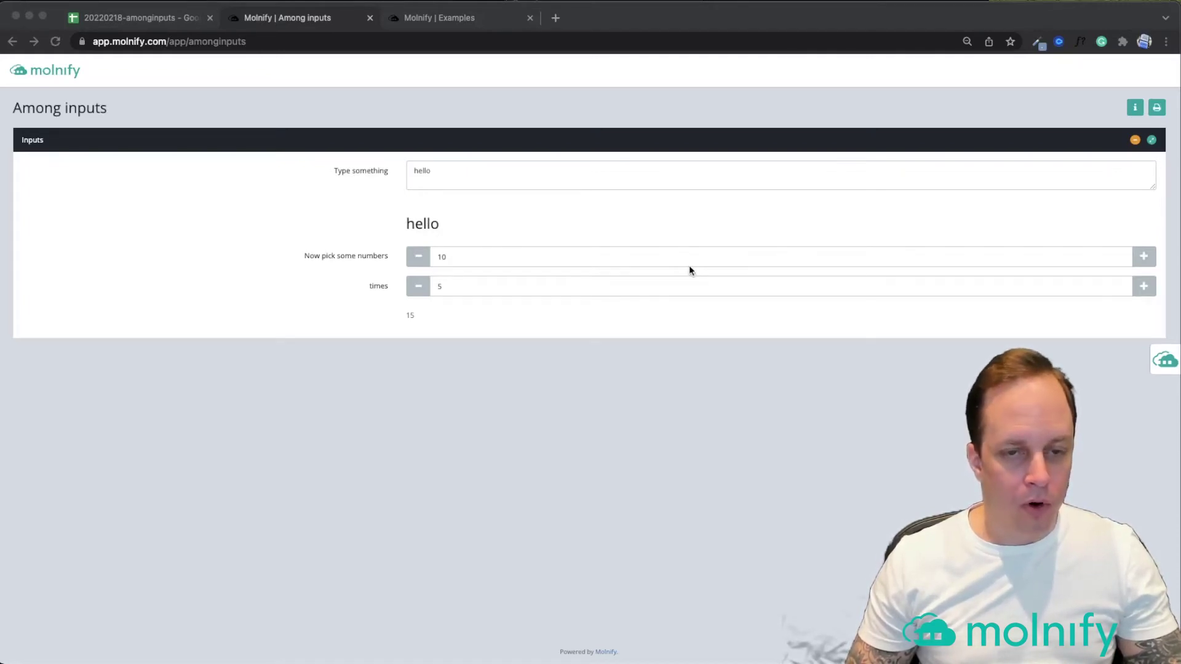
# Open the Among inputs app in the preview for trying it on other devices
pyautogui.click(1166, 363)
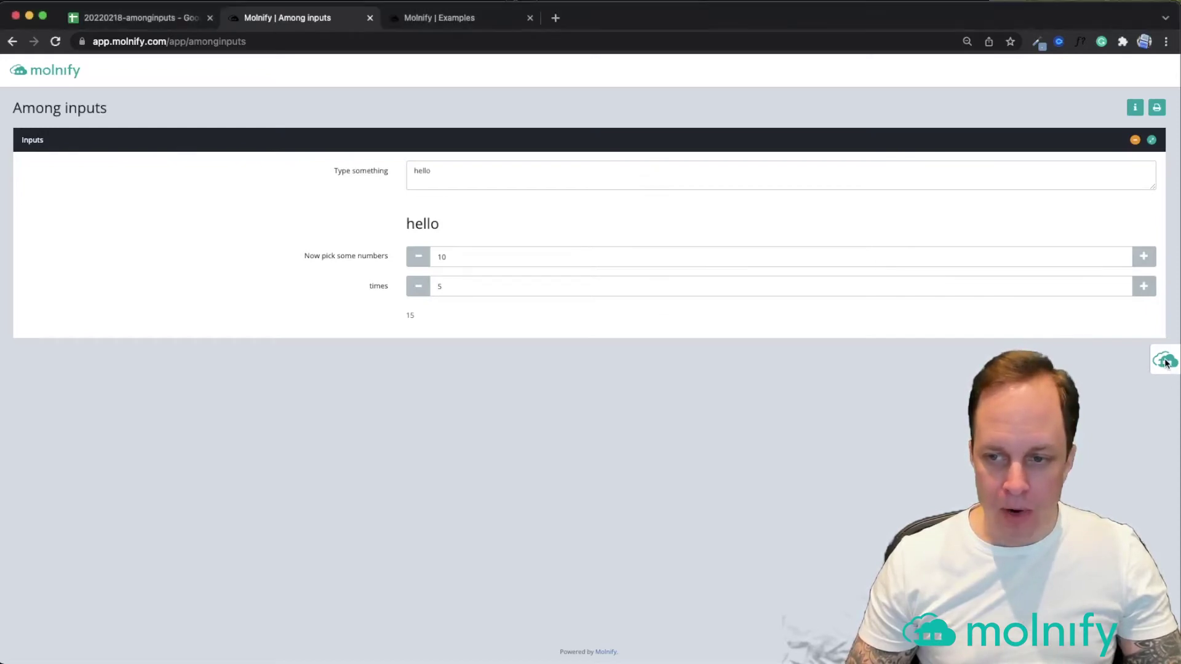
pyautogui.click(1166, 363)
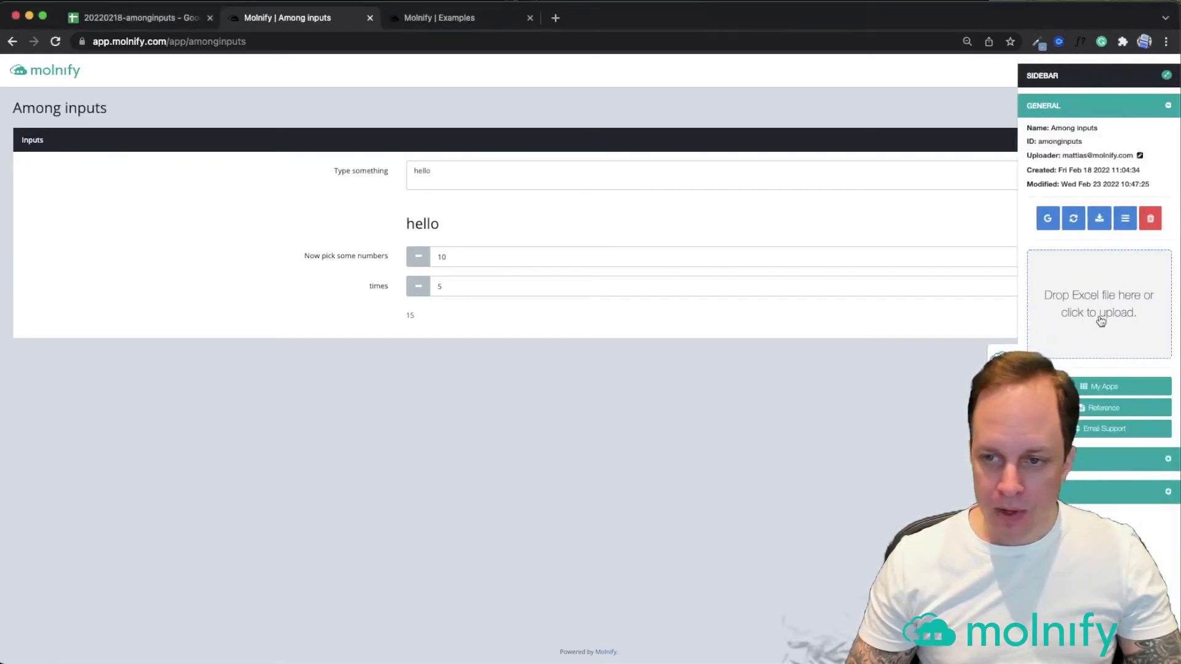
pyautogui.click(1126, 218)
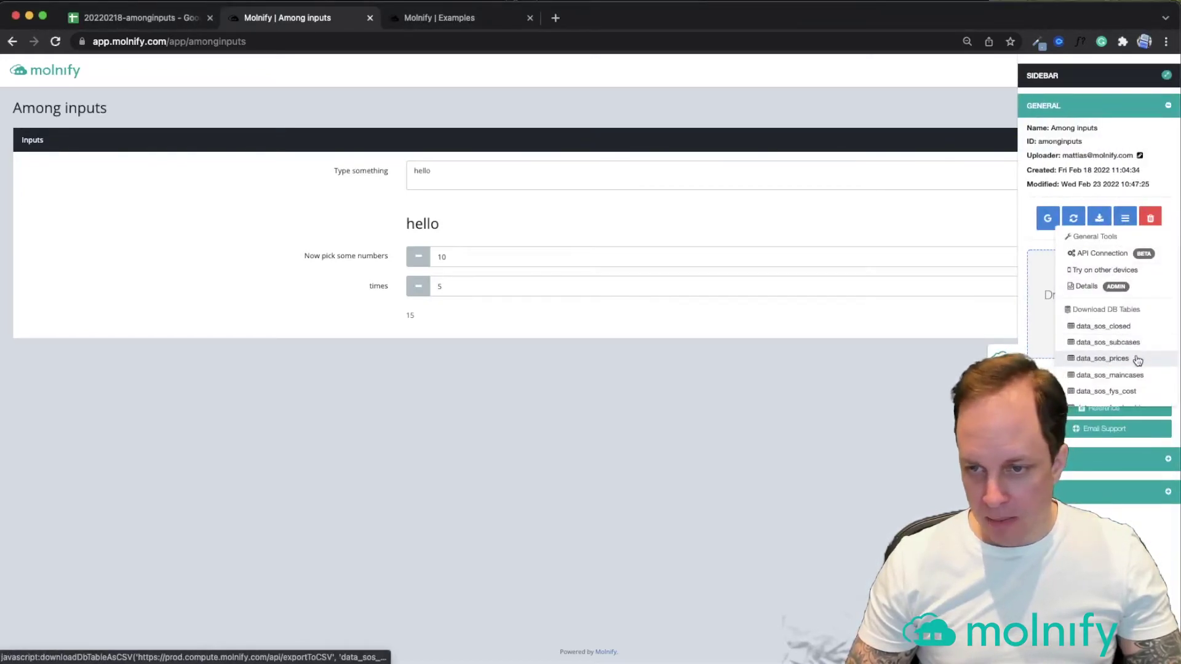
pyautogui.click(1119, 271)
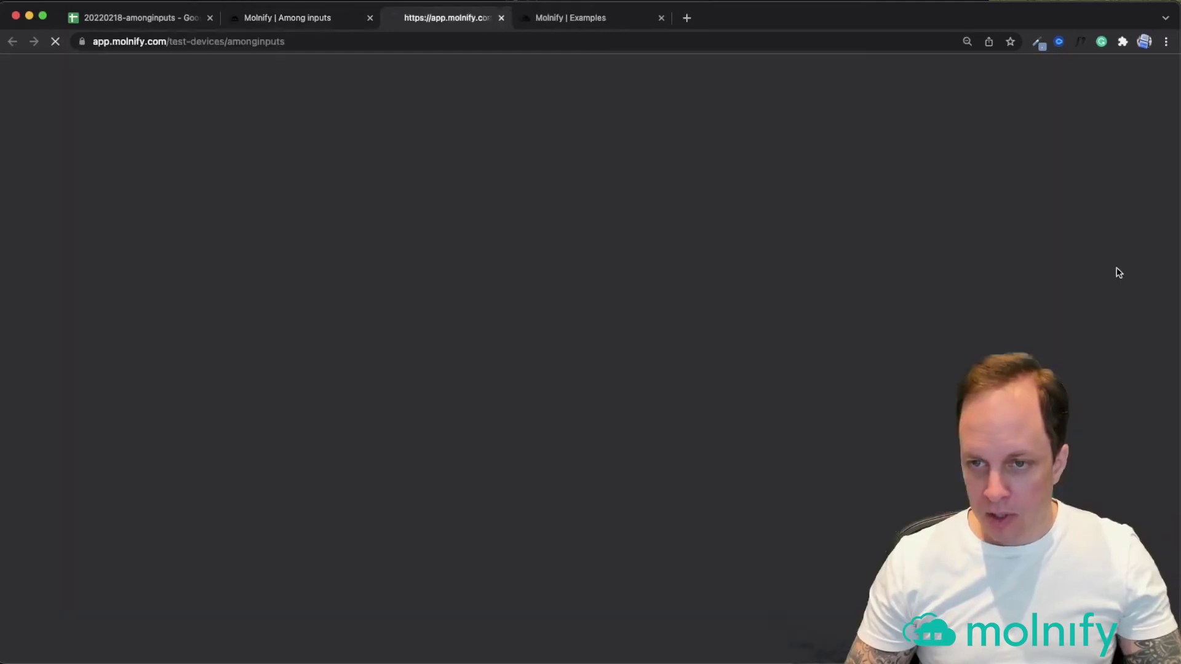
pyautogui.scroll(-3, 431, 388)
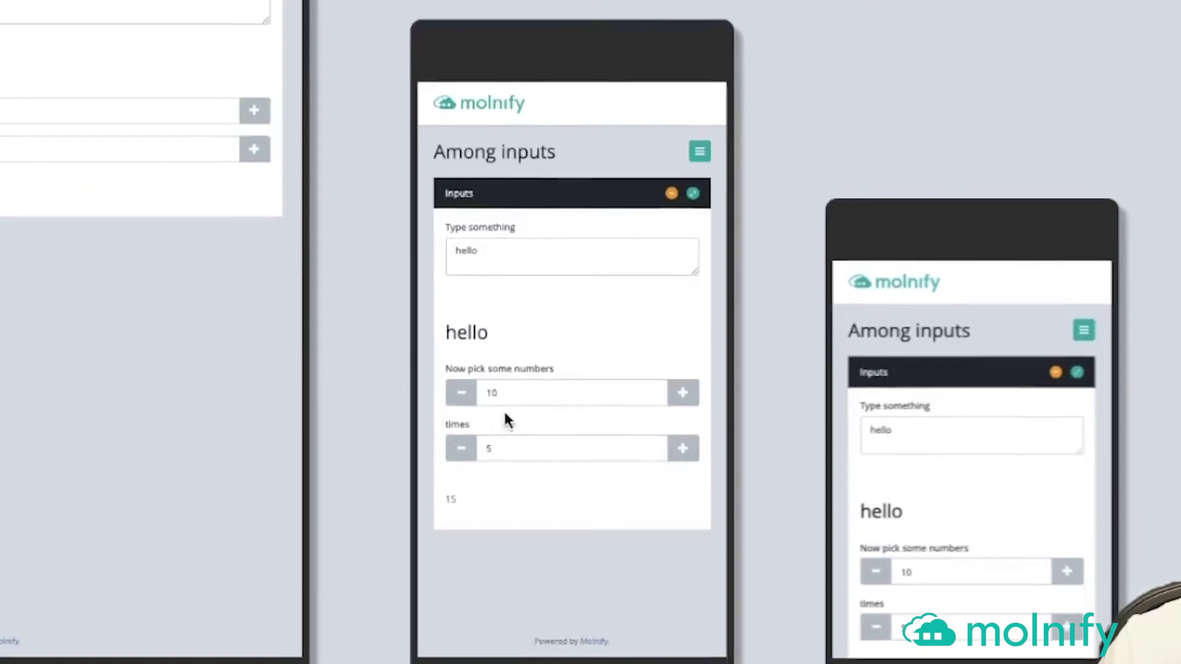
# In the larger phone preview, set the "Type something" text to Hello there and the times value to 98
pyautogui.moveTo(527, 256); pyautogui.dragTo(301, 242)
pyautogui.write('Hellto there')
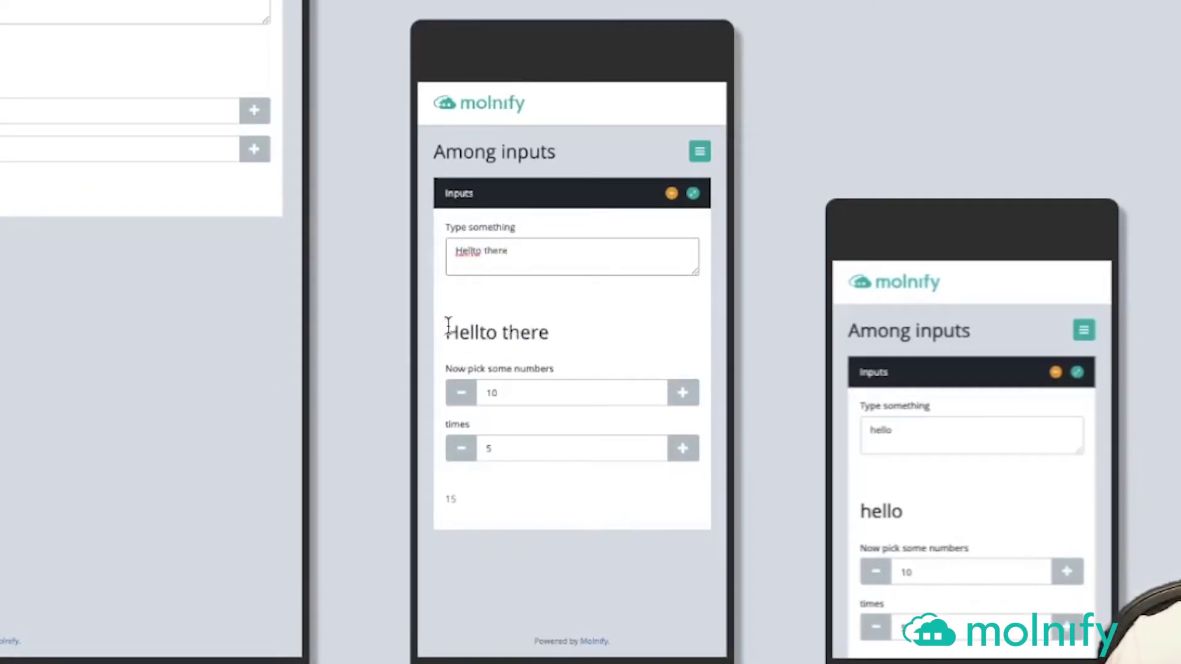
pyautogui.moveTo(448, 329); pyautogui.dragTo(531, 332)
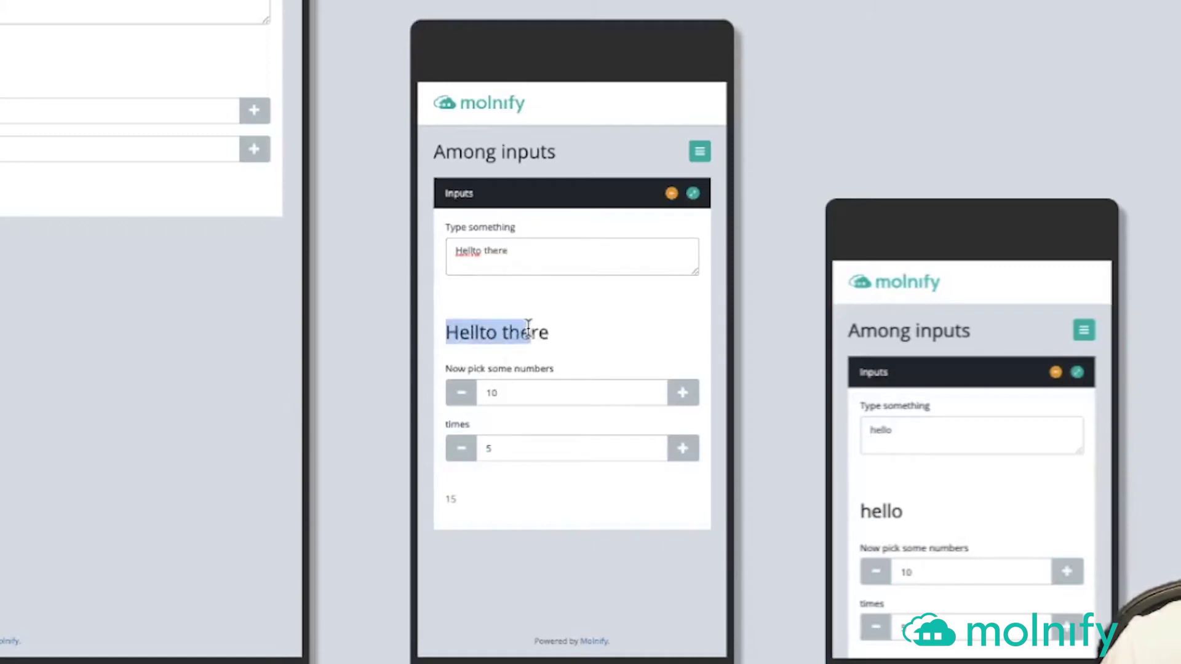
pyautogui.click(479, 251)
pyautogui.press('Delete')
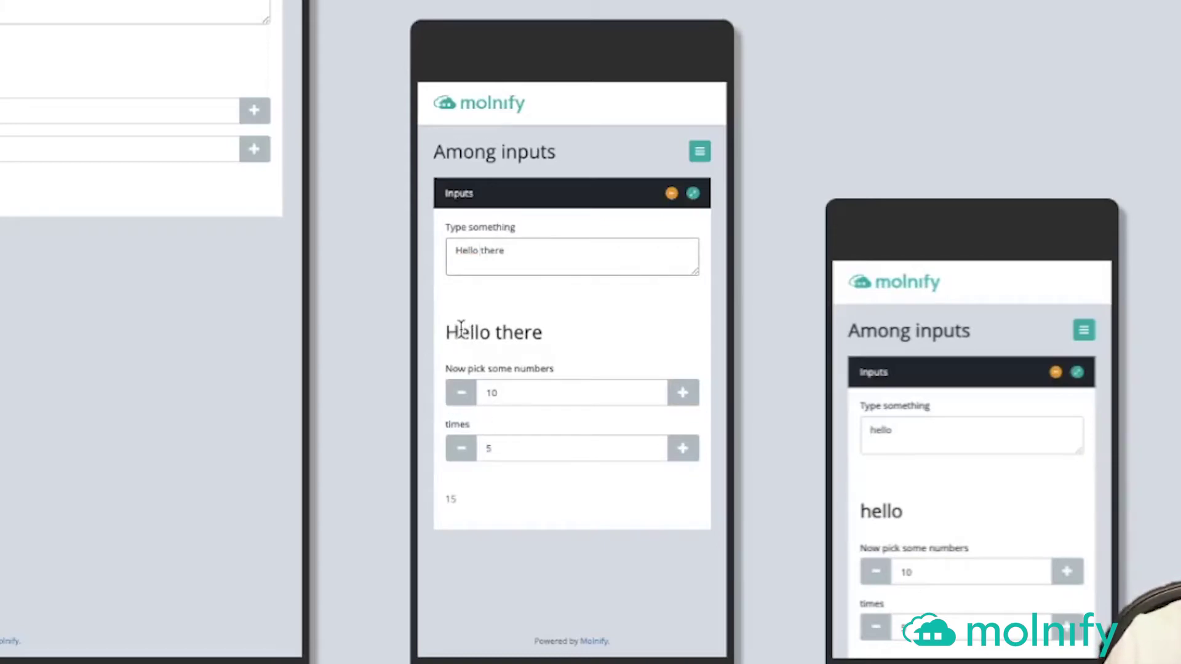
pyautogui.moveTo(458, 332); pyautogui.dragTo(603, 336)
pyautogui.click(571, 258)
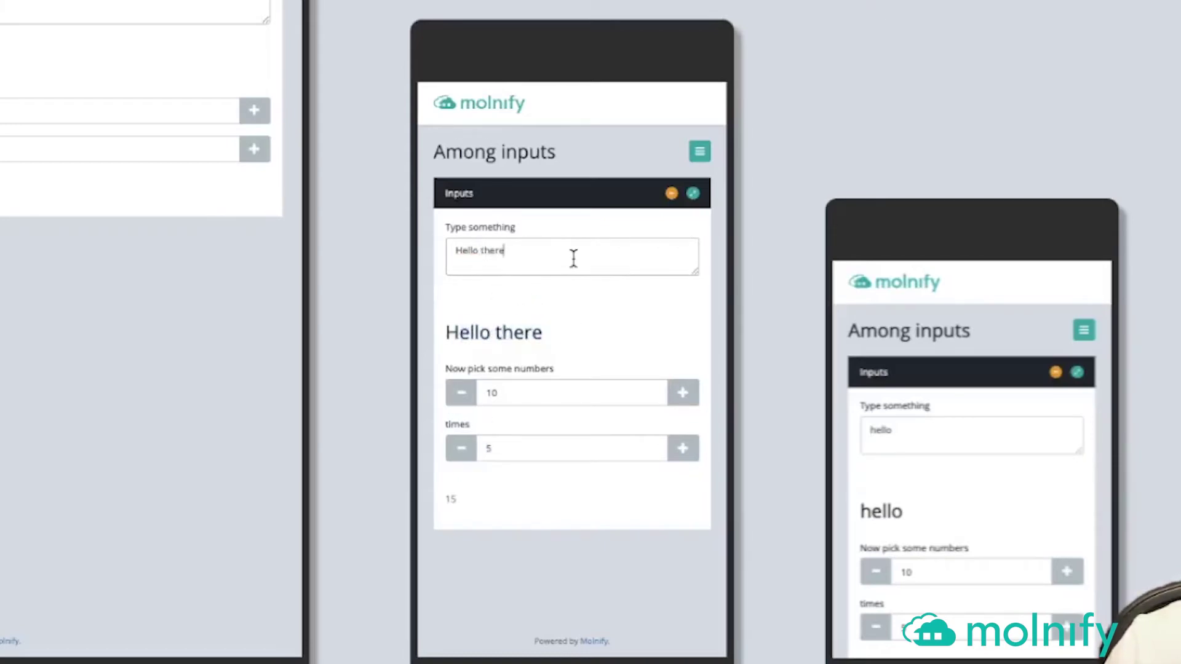
pyautogui.moveTo(500, 448); pyautogui.dragTo(346, 442)
pyautogui.write('98')
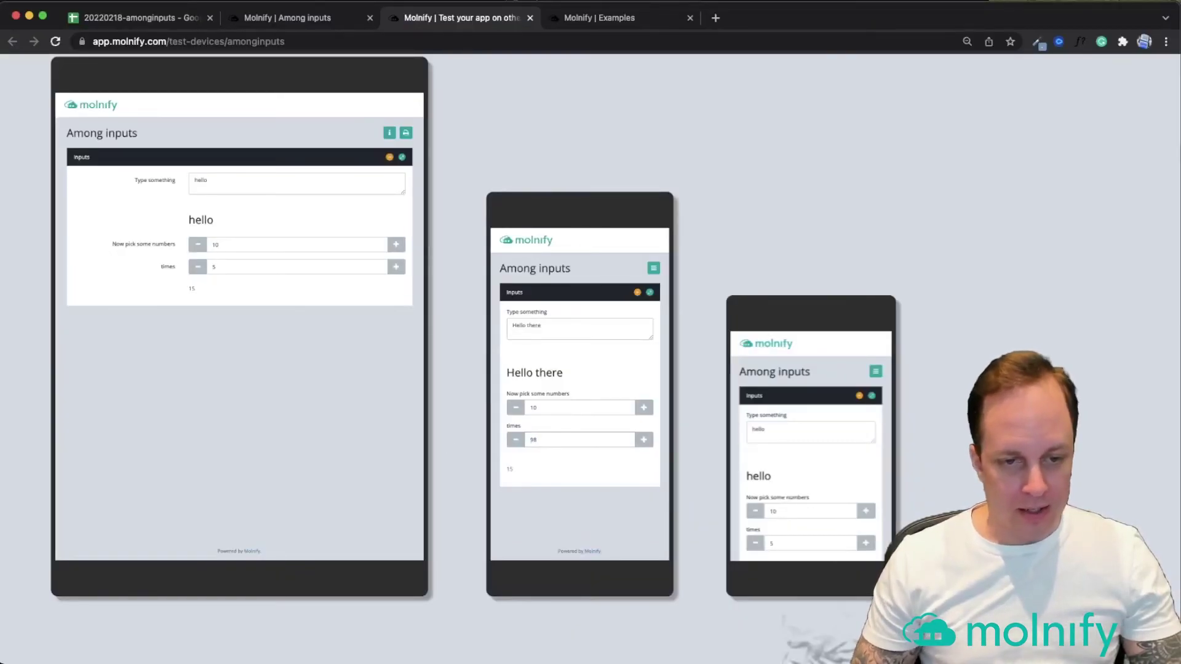